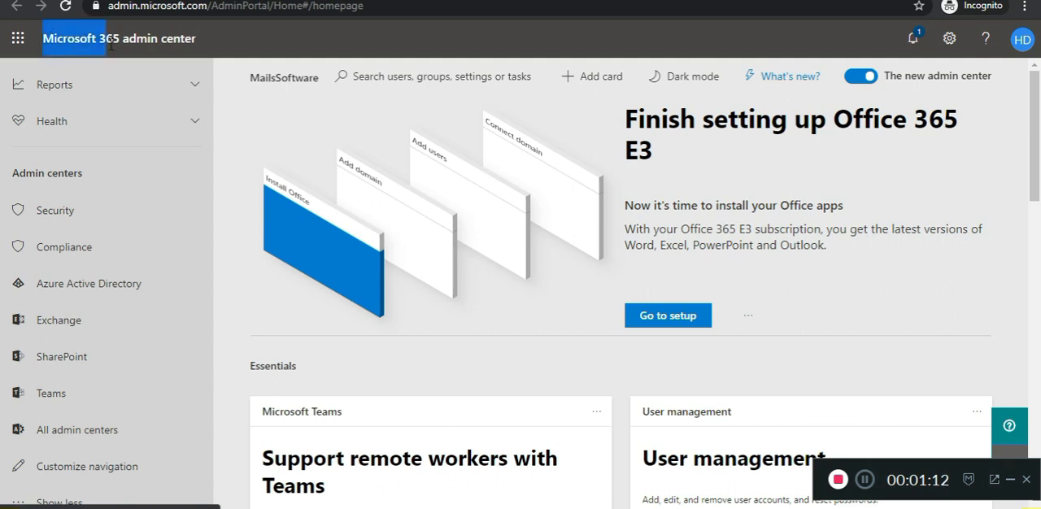
Step: Open the Exchange admin center and show the admin roles under permissions
{"action": "triple_click", "coordinate": [147, 38]}
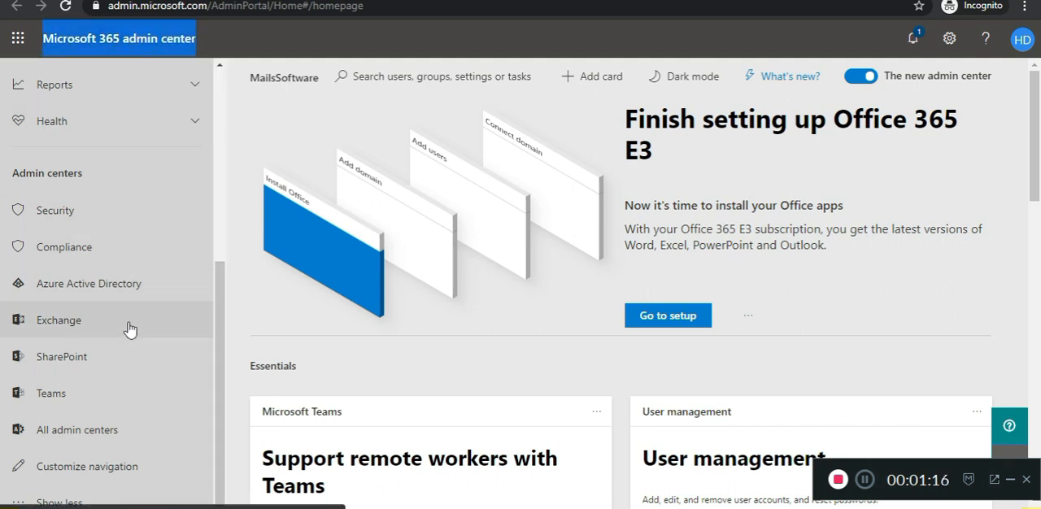
{"action": "left_click", "coordinate": [58, 320]}
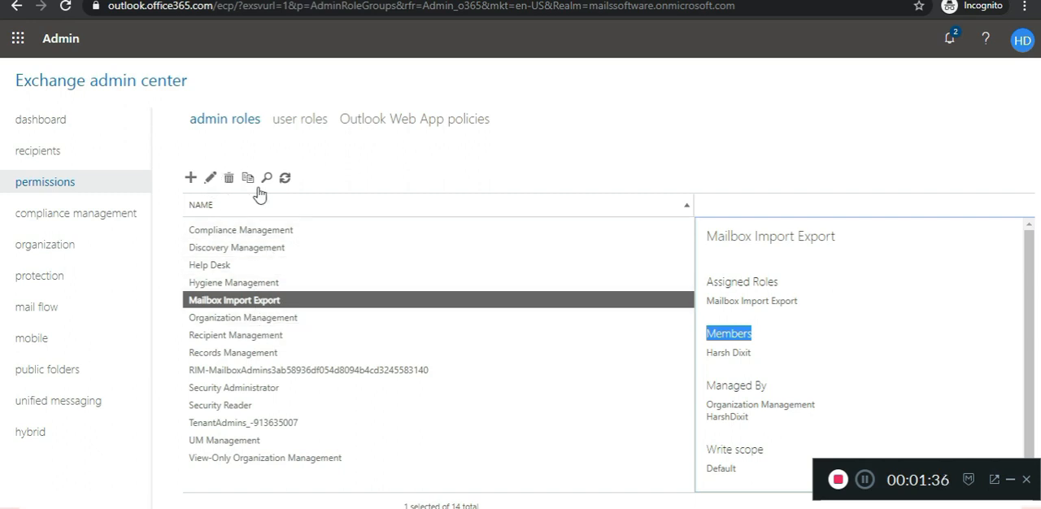
{"action": "left_click", "coordinate": [244, 126]}
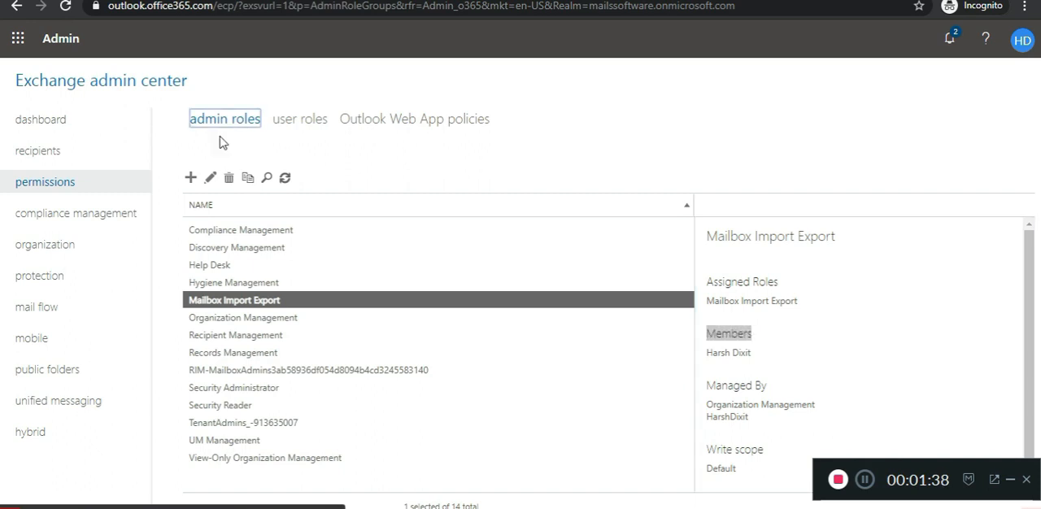
Step: Start a new admin role group named Mailbox Import Export and assign it the Mailbox Import Export role
{"action": "left_click", "coordinate": [191, 179]}
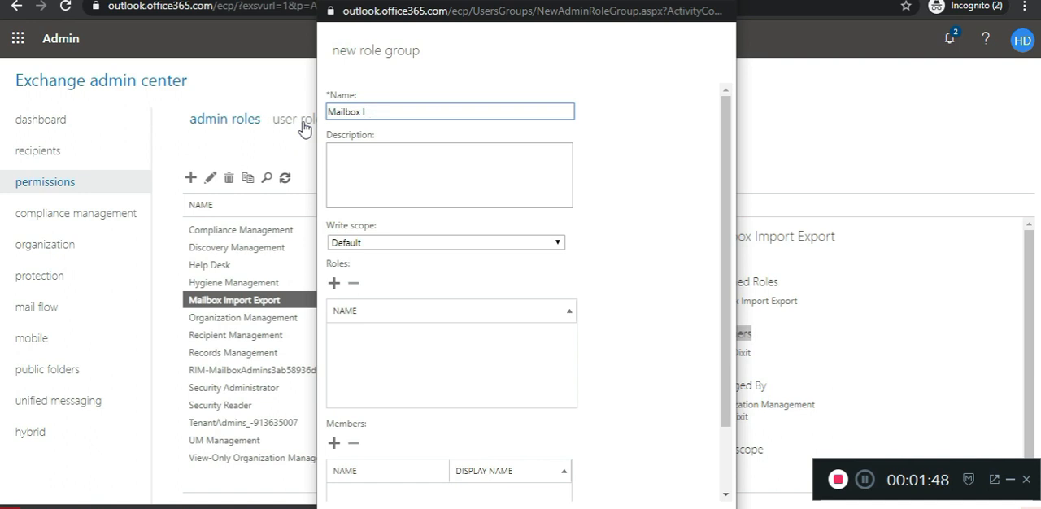
{"action": "type", "text": "Mailbox Import Export"}
{"action": "left_click", "coordinate": [335, 285]}
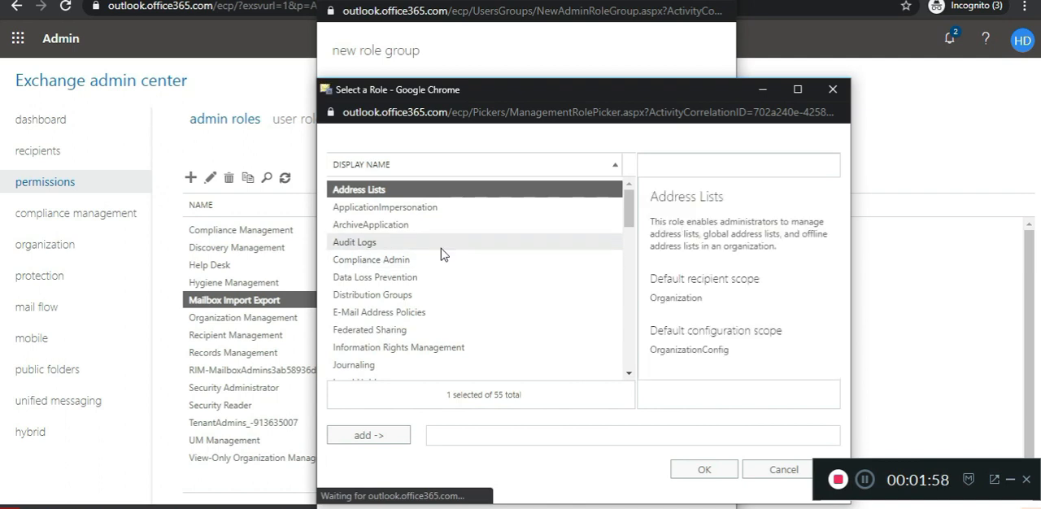
{"action": "left_click_drag", "start_coordinate": [626, 223], "coordinate": [627, 315]}
{"action": "left_click", "coordinate": [499, 270]}
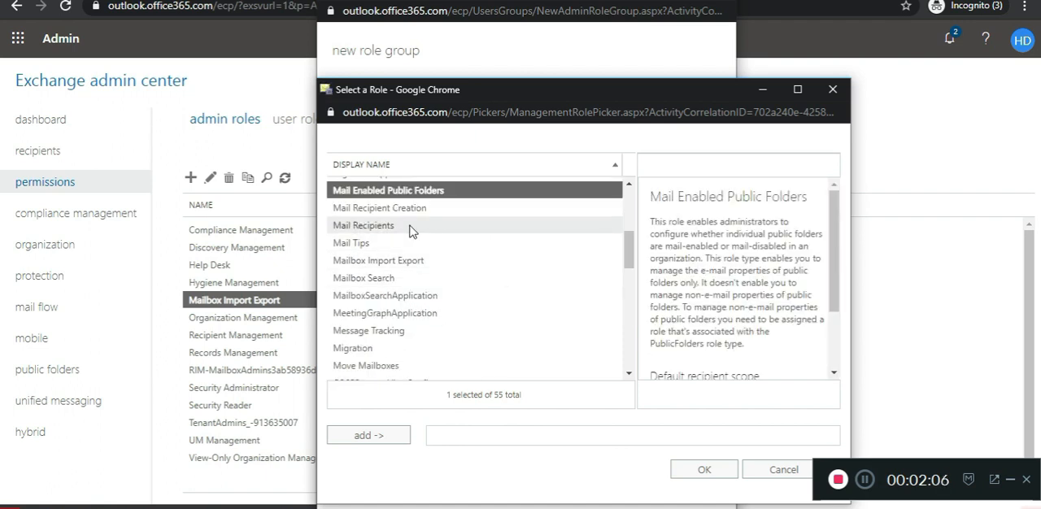
{"action": "left_click", "coordinate": [415, 261]}
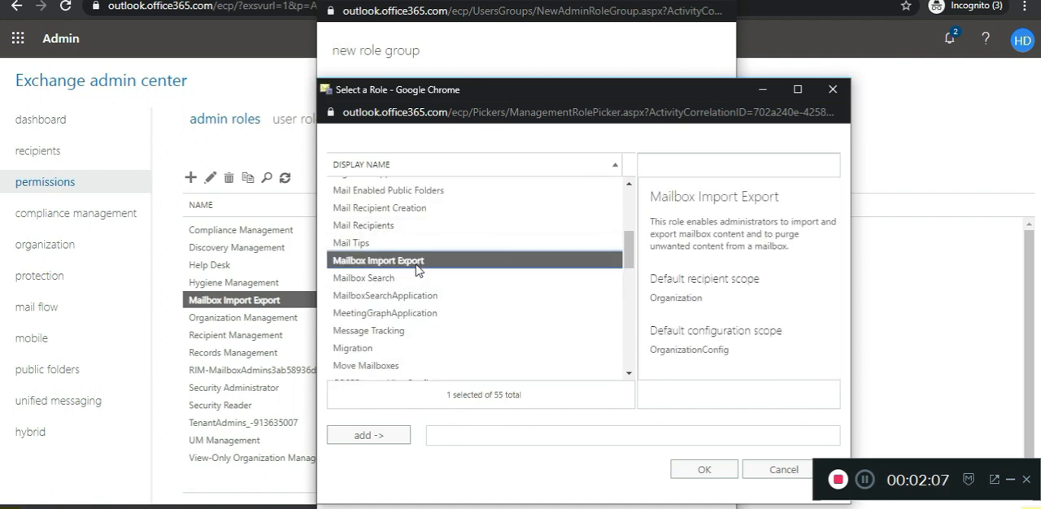
{"action": "left_click", "coordinate": [380, 436]}
{"action": "left_click", "coordinate": [679, 475]}
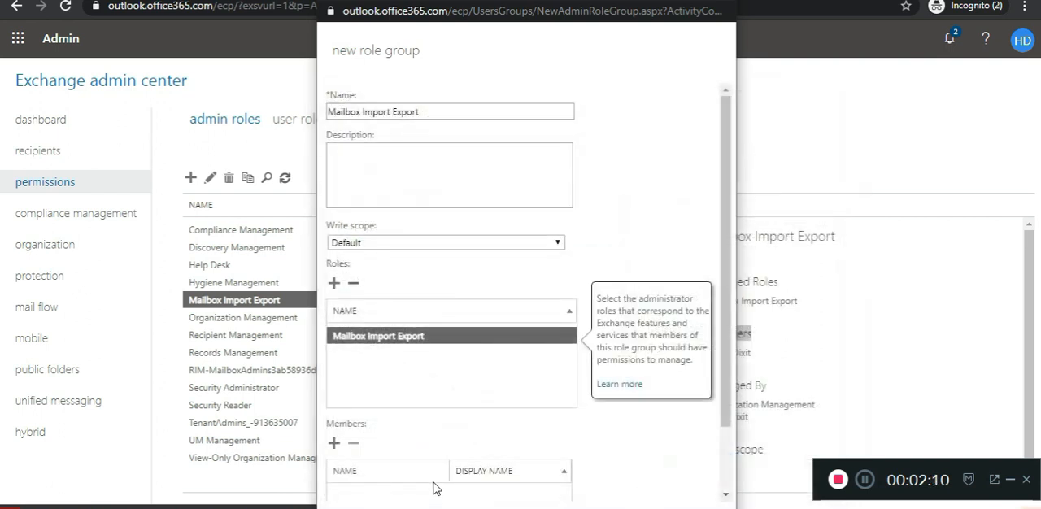
Step: Try to save the new role group with the administrator's account as member, and discard the form
{"action": "left_click", "coordinate": [333, 444]}
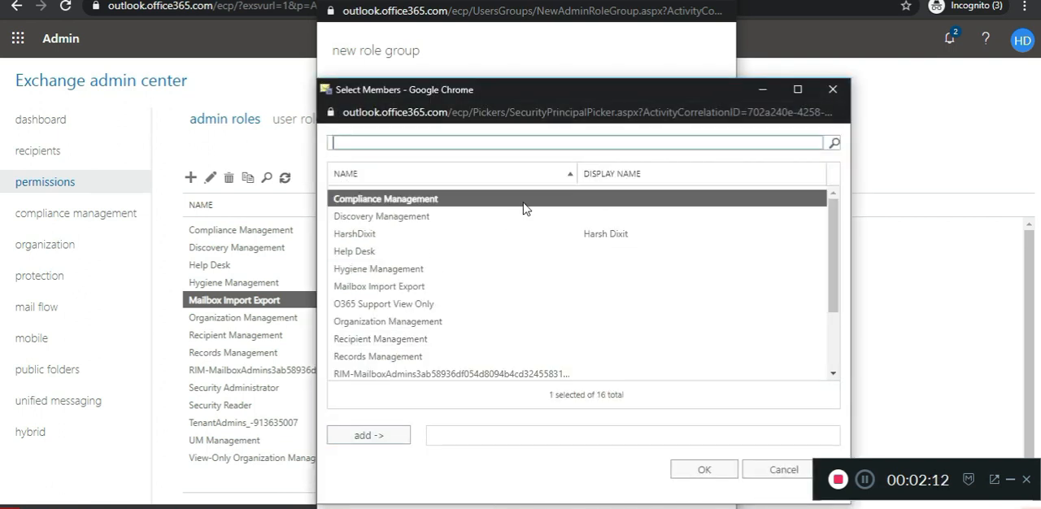
{"action": "left_click", "coordinate": [535, 234]}
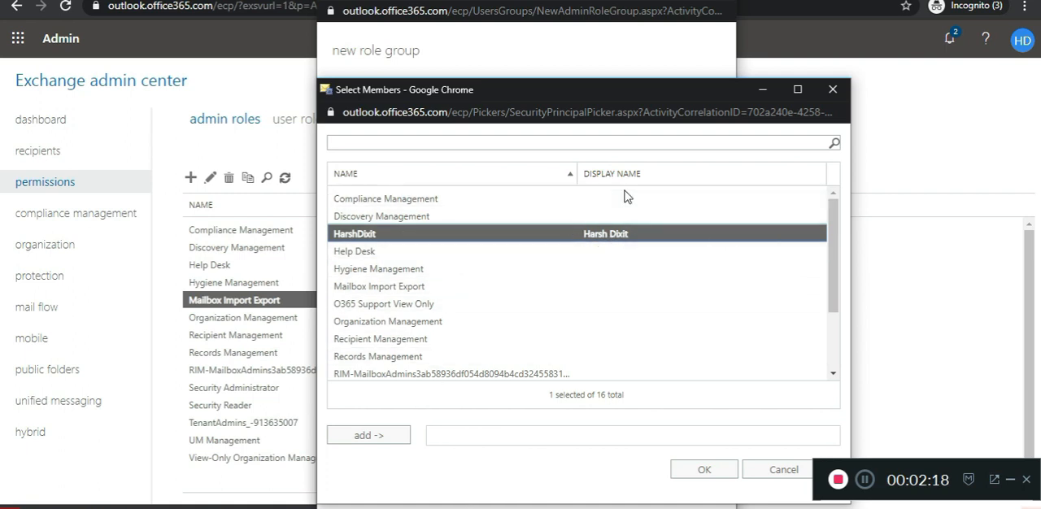
{"action": "left_click", "coordinate": [372, 437]}
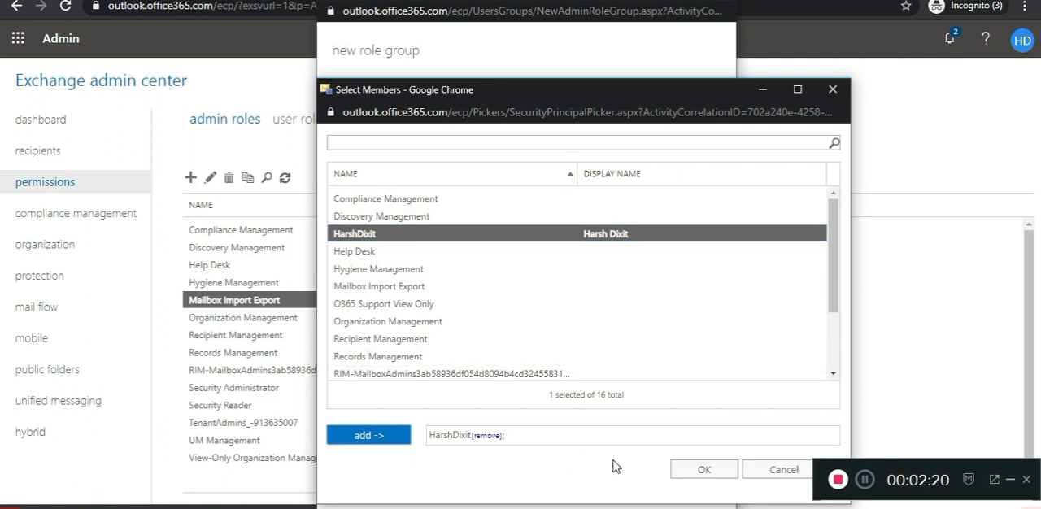
{"action": "left_click", "coordinate": [682, 471]}
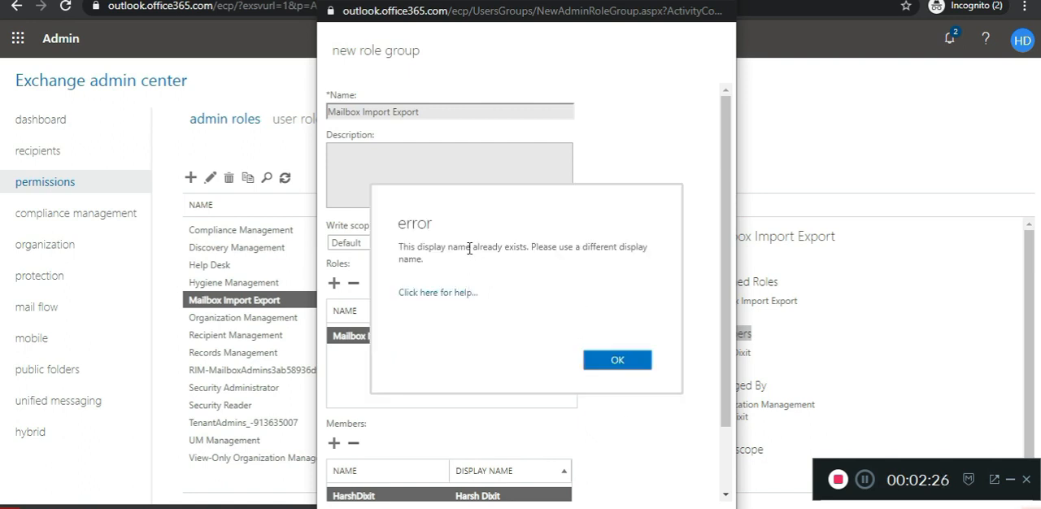
{"action": "left_click_drag", "start_coordinate": [445, 249], "coordinate": [600, 262]}
{"action": "left_click", "coordinate": [618, 359]}
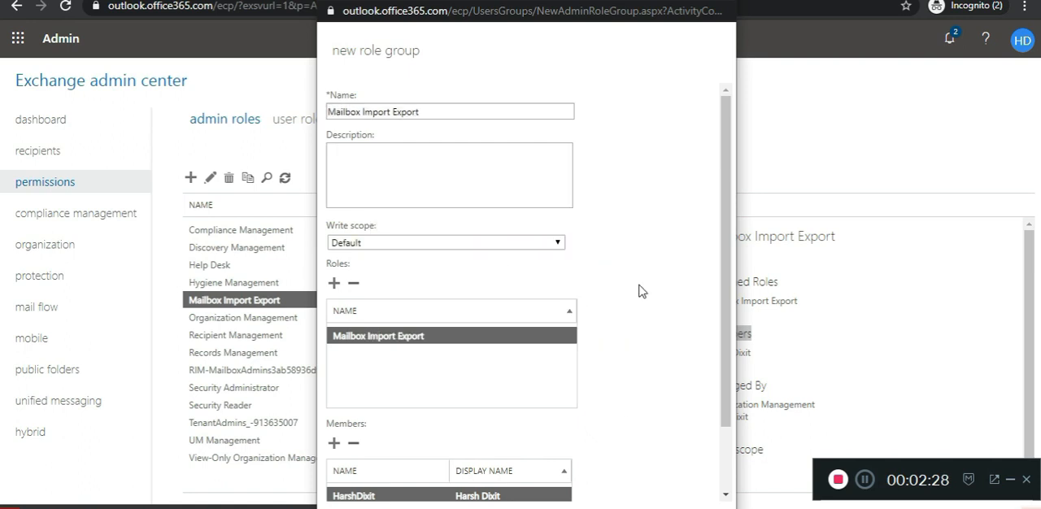
{"action": "left_click", "coordinate": [666, 499]}
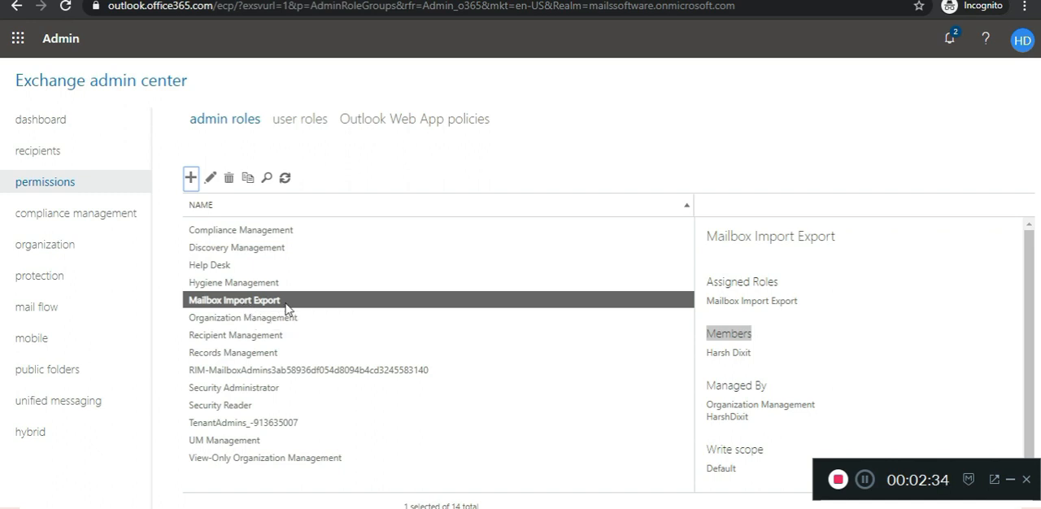
Step: Review the members of the existing Mailbox Import Export role group
{"action": "left_click_drag", "start_coordinate": [753, 336], "coordinate": [723, 287]}
{"action": "left_click", "coordinate": [731, 348]}
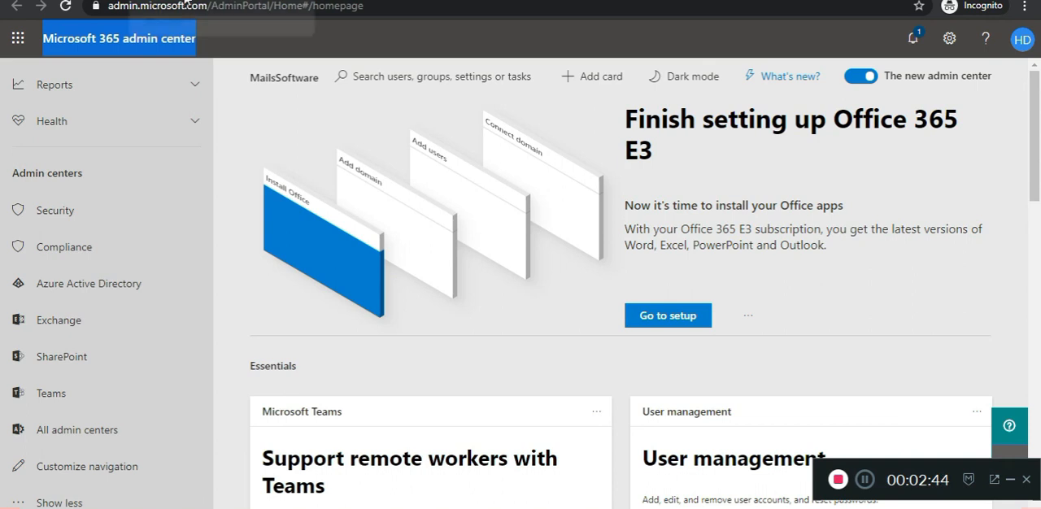
Step: Go to the compliance center and open the Import PST Files page under information governance
{"action": "left_click", "coordinate": [86, 246]}
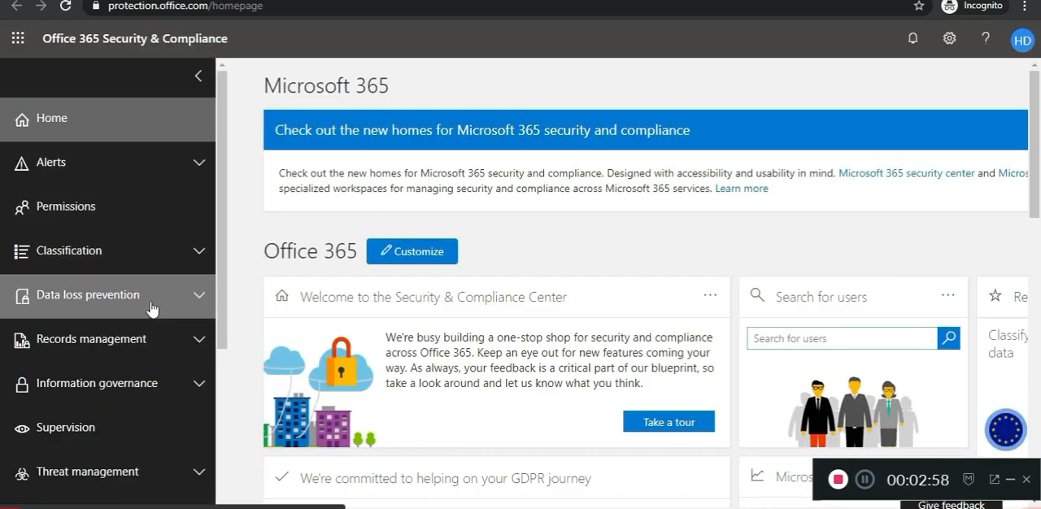
{"action": "scroll", "coordinate": [148, 354], "scroll_direction": "down", "scroll_amount": 1}
{"action": "scroll", "coordinate": [148, 355], "scroll_direction": "down", "scroll_amount": 1}
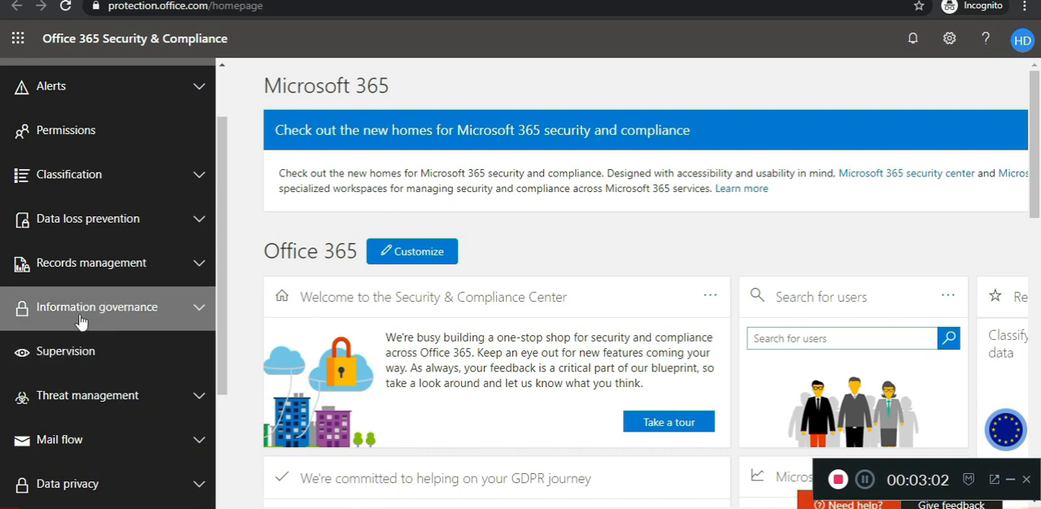
{"action": "left_click", "coordinate": [200, 313]}
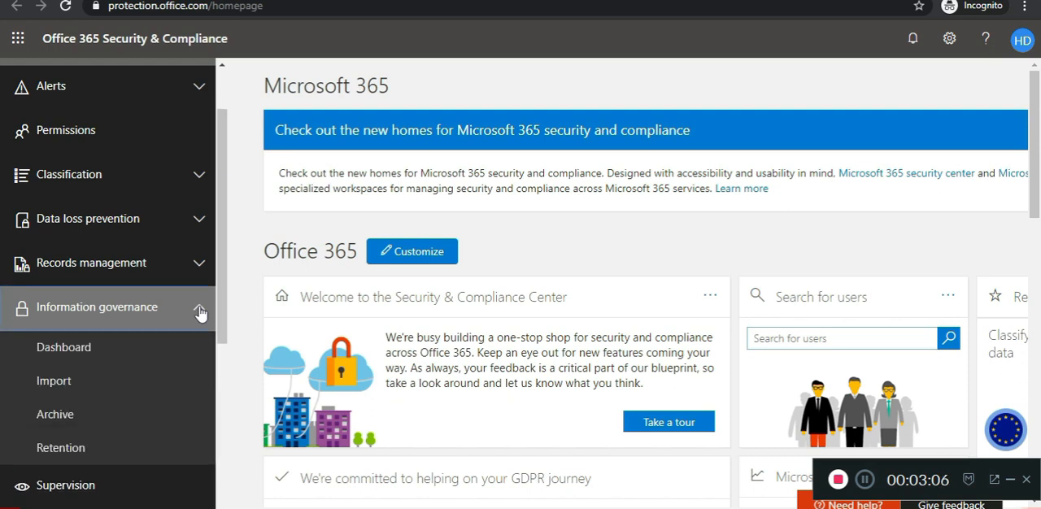
{"action": "left_click", "coordinate": [69, 390]}
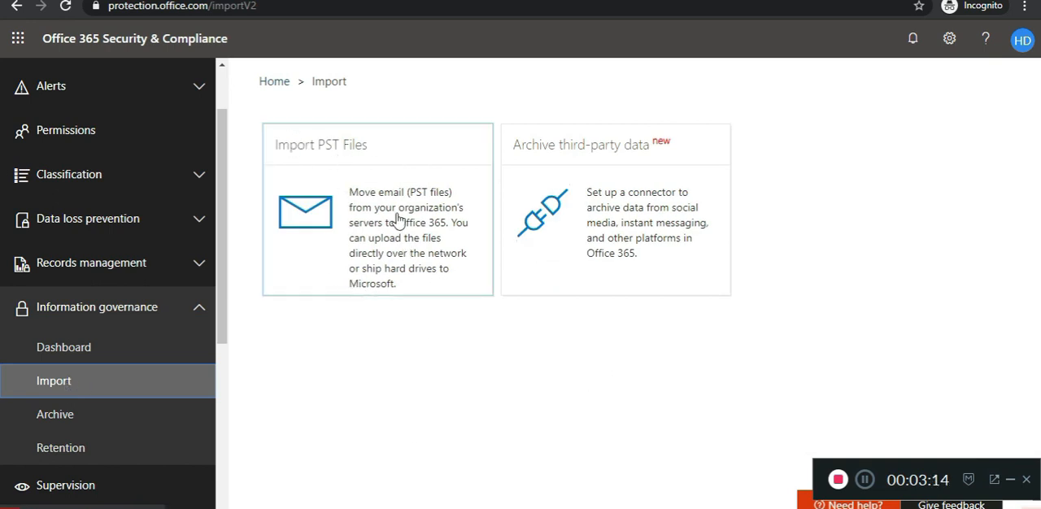
{"action": "left_click", "coordinate": [361, 231]}
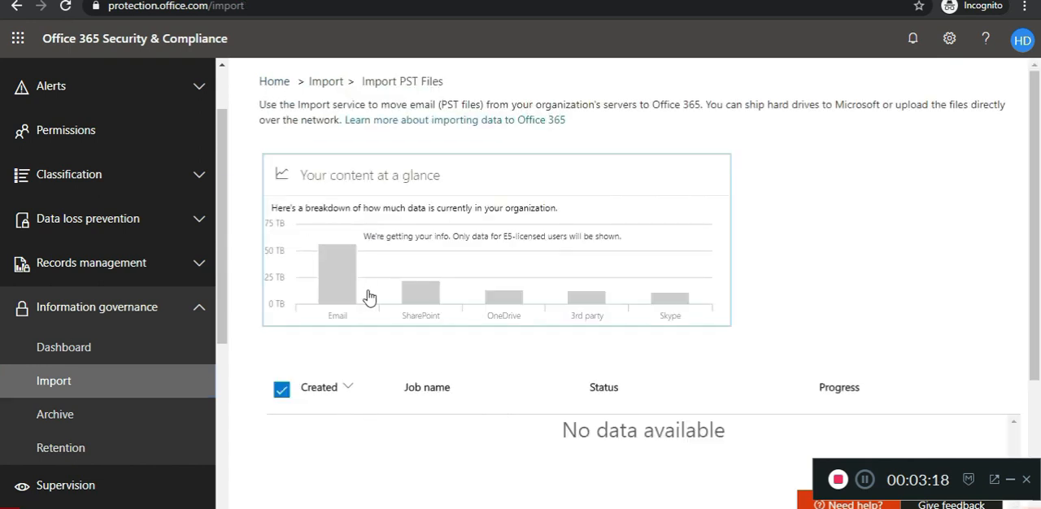
Step: Create a new import job and try to name it PST Import Job
{"action": "scroll", "coordinate": [369, 297], "scroll_direction": "down", "scroll_amount": 2}
{"action": "scroll", "coordinate": [383, 289], "scroll_direction": "up", "scroll_amount": 2}
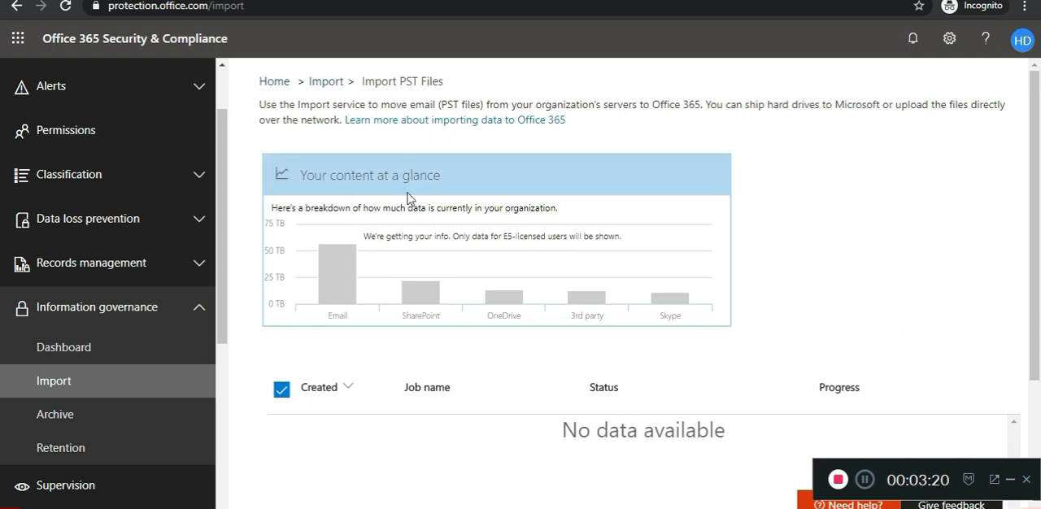
{"action": "scroll", "coordinate": [413, 206], "scroll_direction": "down", "scroll_amount": 2}
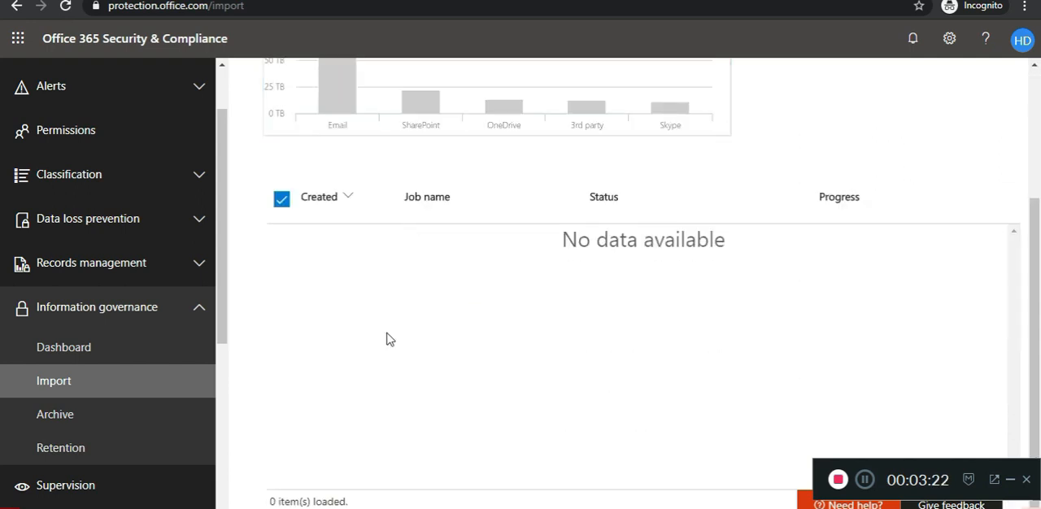
{"action": "scroll", "coordinate": [533, 397], "scroll_direction": "up", "scroll_amount": 3}
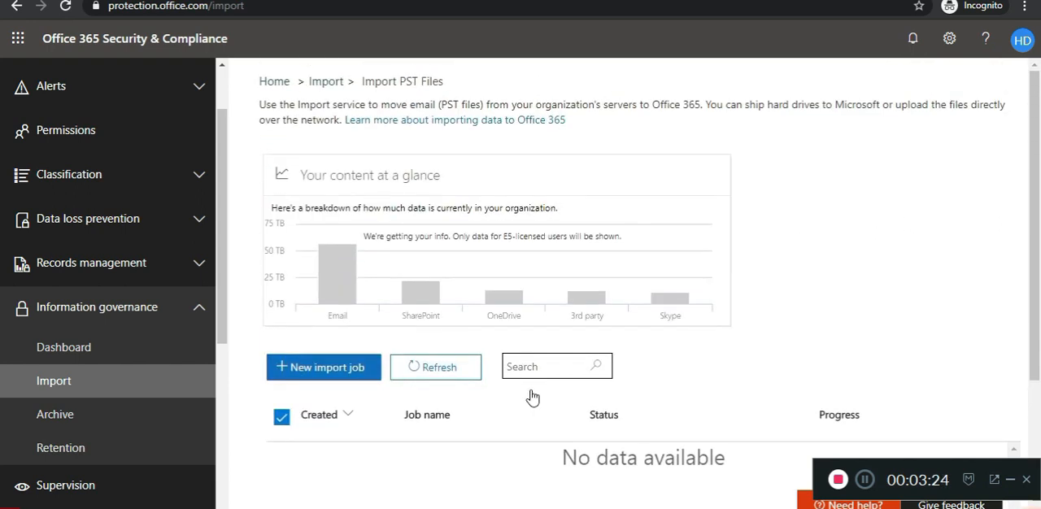
{"action": "scroll", "coordinate": [532, 397], "scroll_direction": "down", "scroll_amount": 2}
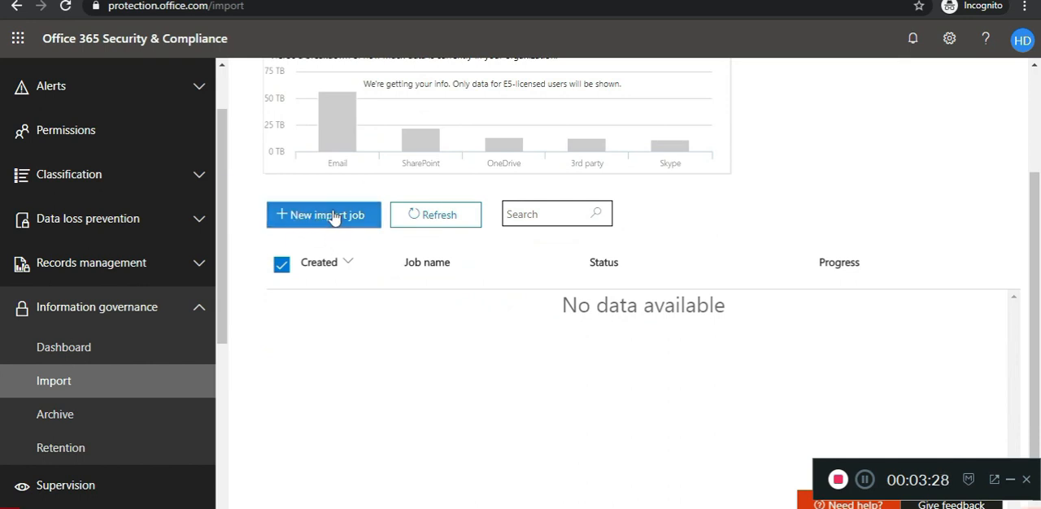
{"action": "left_click", "coordinate": [333, 216]}
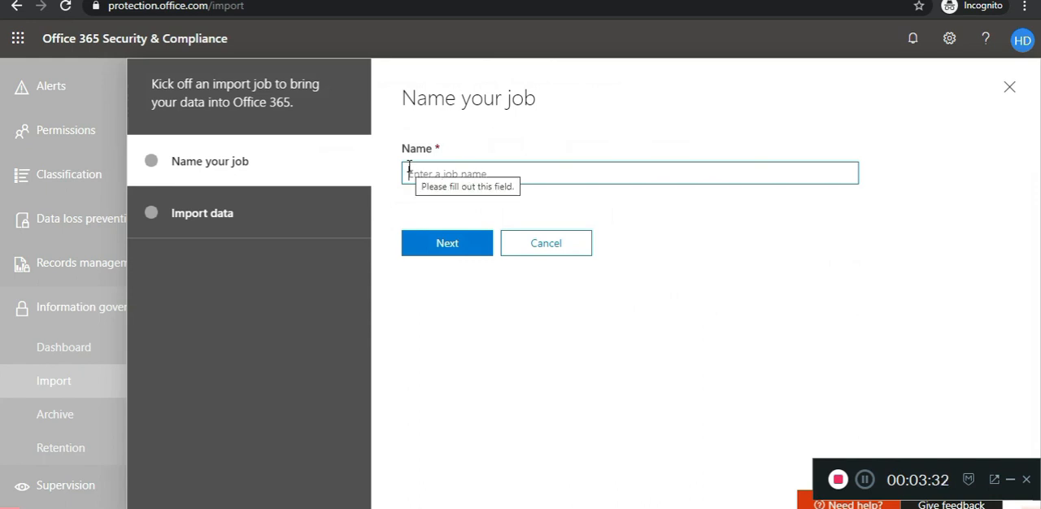
{"action": "left_click", "coordinate": [409, 168]}
{"action": "type", "text": "PST I"}
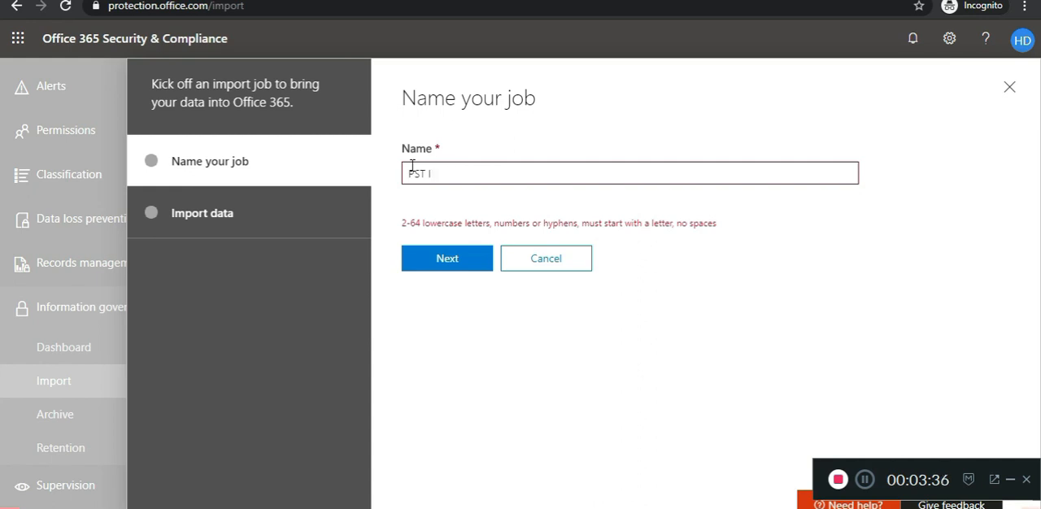
{"action": "type", "text": "MPport Job"}
{"action": "left_click", "coordinate": [448, 265]}
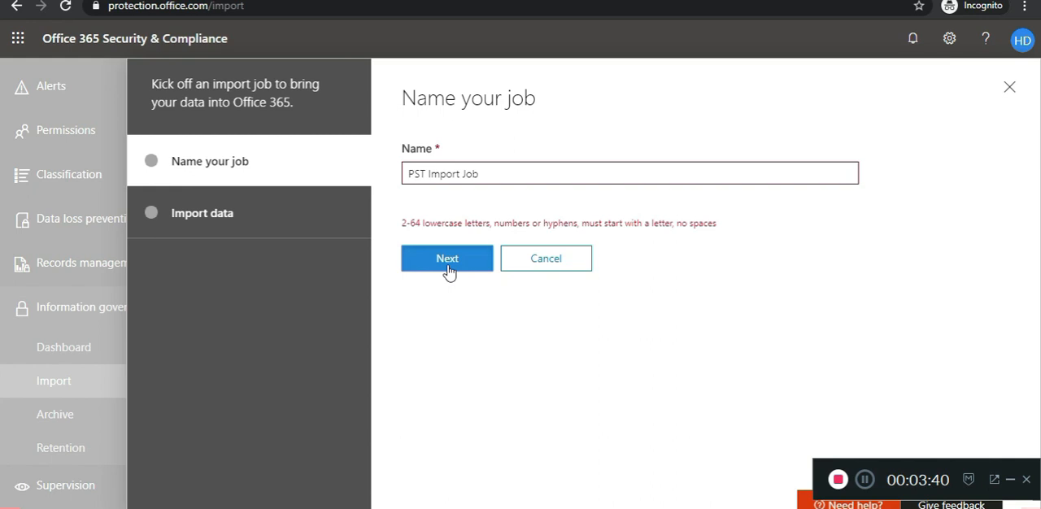
{"action": "left_click", "coordinate": [675, 340]}
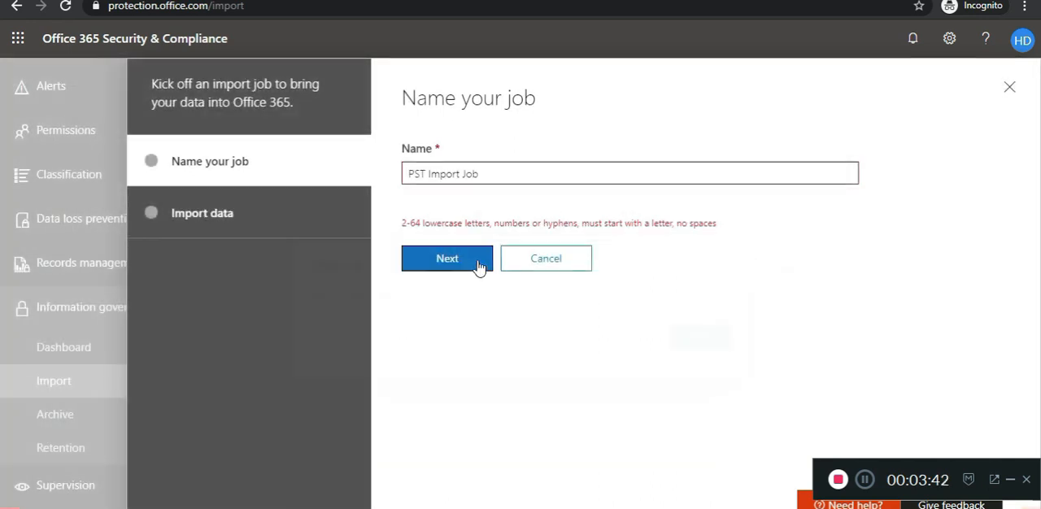
Step: Replace the job name with a lowercase name starting with pst and without spaces, and proceed to the data import stage
{"action": "double_click", "coordinate": [422, 175]}
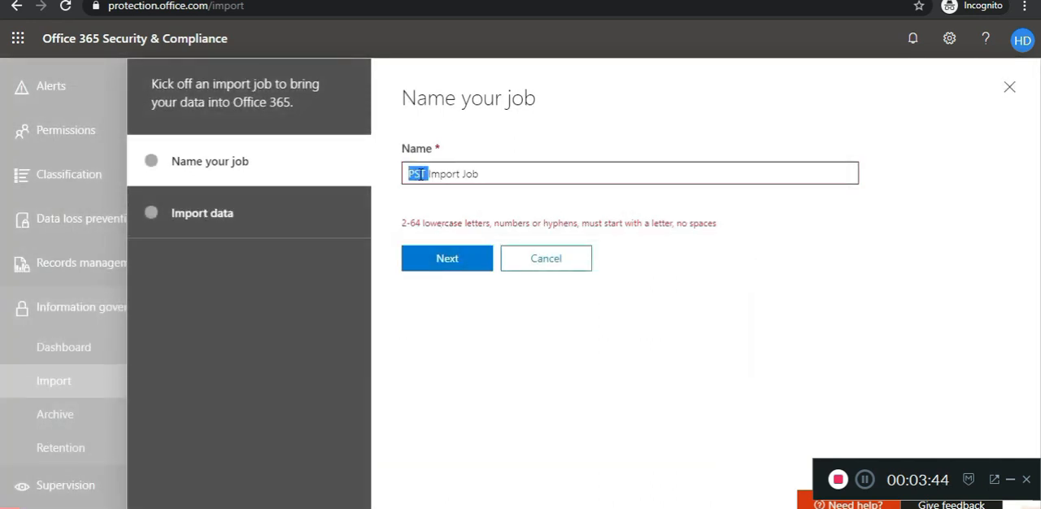
{"action": "triple_click", "coordinate": [422, 175]}
{"action": "type", "text": "pstImport"}
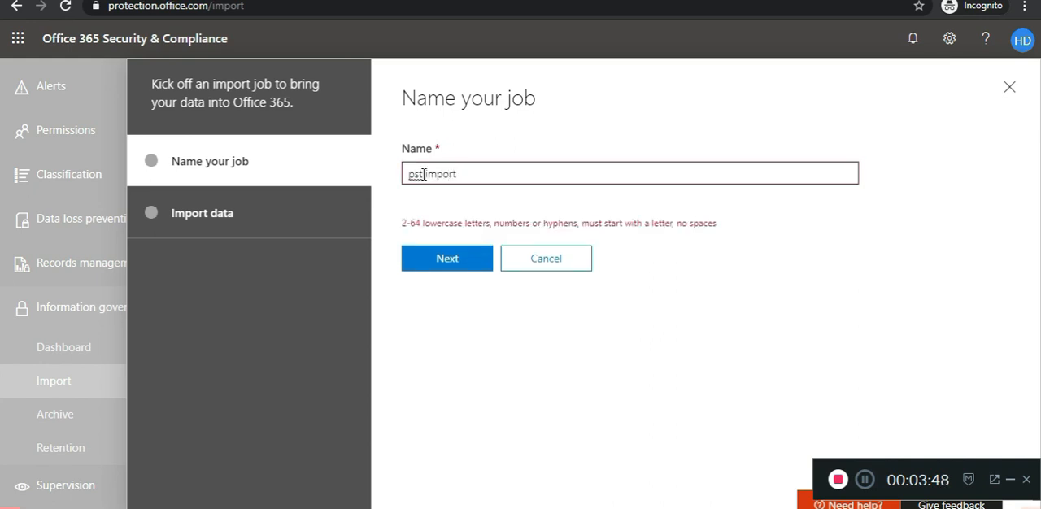
{"action": "key", "text": "BackSpace"}
{"action": "key", "text": "BackSpace"}
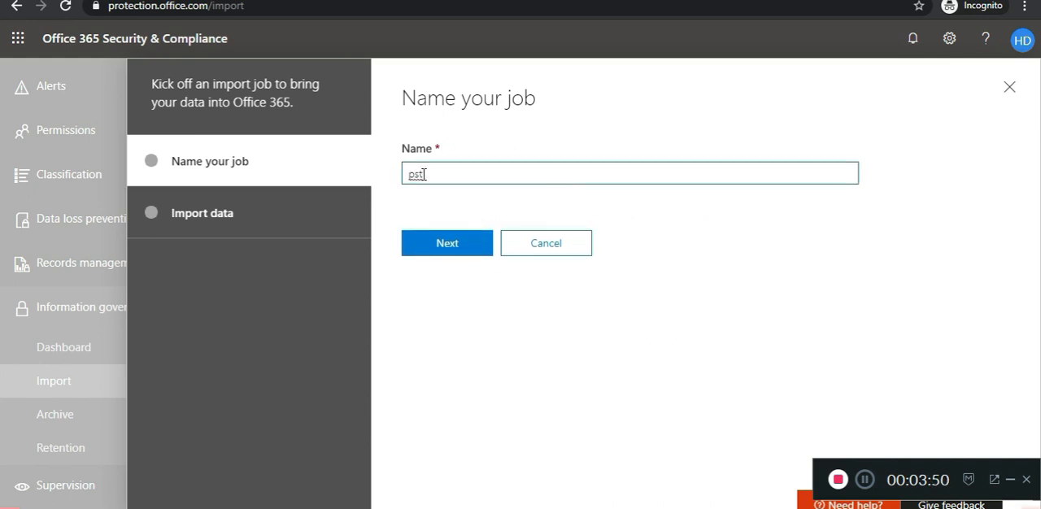
{"action": "type", "text": "I"}
{"action": "key", "text": "BackSpace"}
{"action": "left_click", "coordinate": [443, 247]}
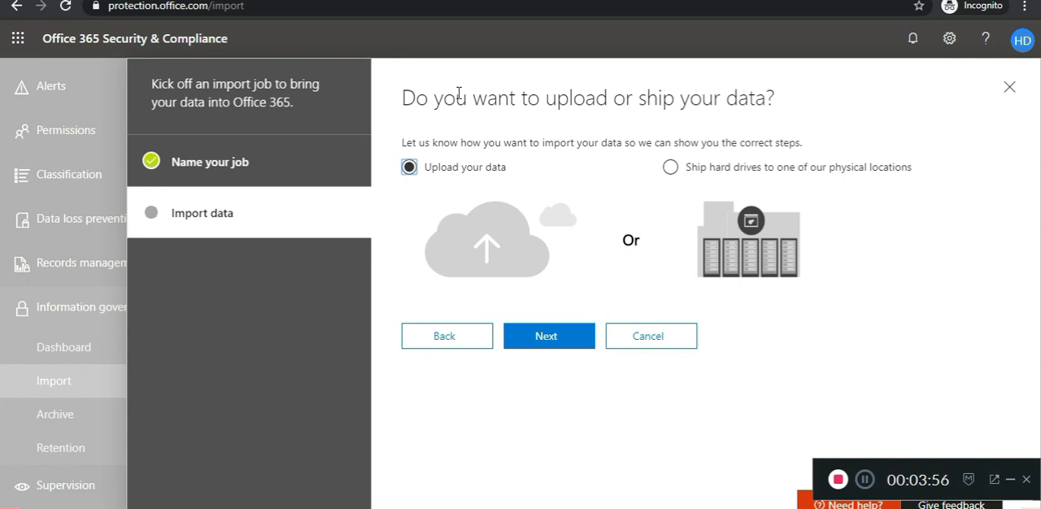
Step: Continue with the Upload your data option and review the instruction for copying the network upload SAS URL
{"action": "left_click_drag", "start_coordinate": [447, 99], "coordinate": [757, 99]}
{"action": "left_click_drag", "start_coordinate": [449, 144], "coordinate": [789, 144]}
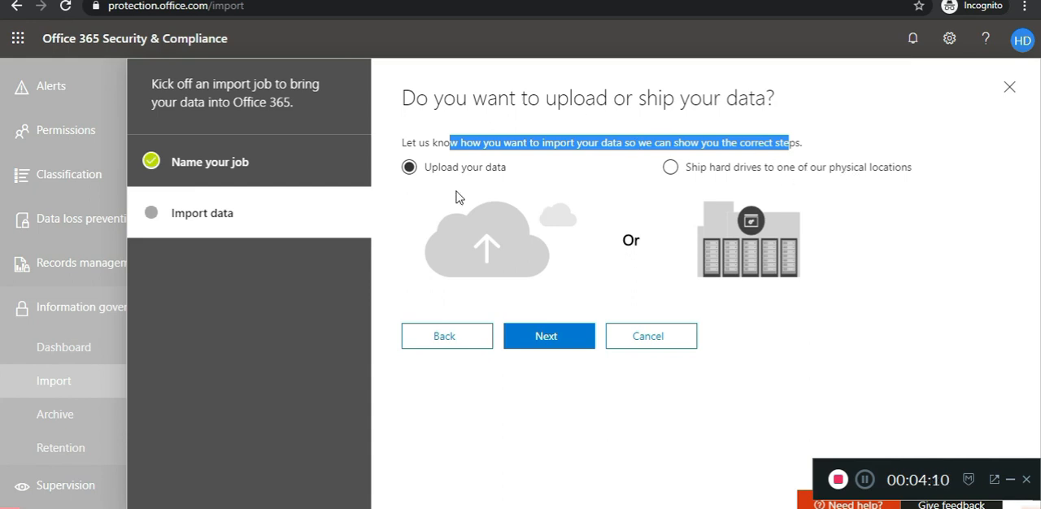
{"action": "left_click", "coordinate": [550, 333]}
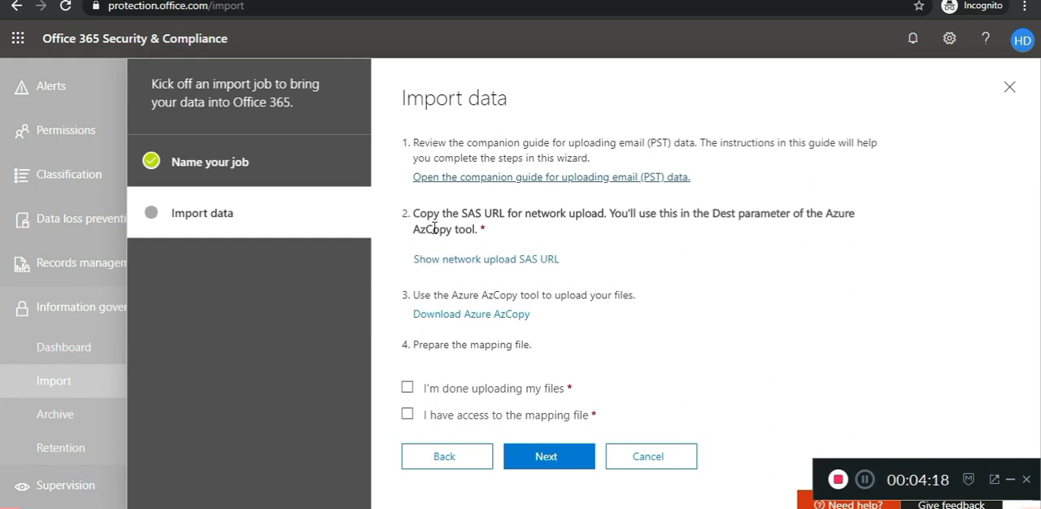
{"action": "left_click_drag", "start_coordinate": [468, 214], "coordinate": [520, 218]}
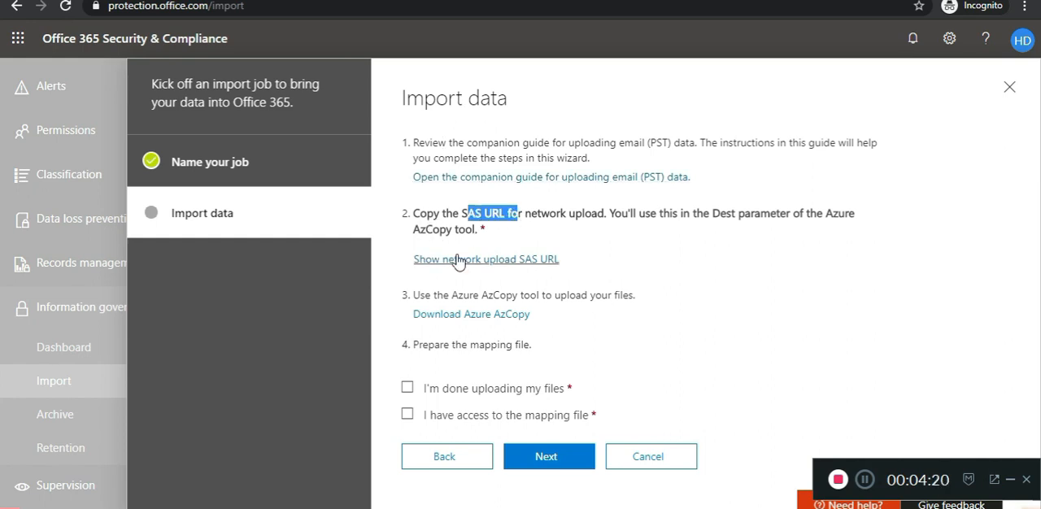
Step: Reveal the network upload SAS URL, copy it to the clipboard and paste it into a new Notepad document
{"action": "left_click", "coordinate": [468, 218]}
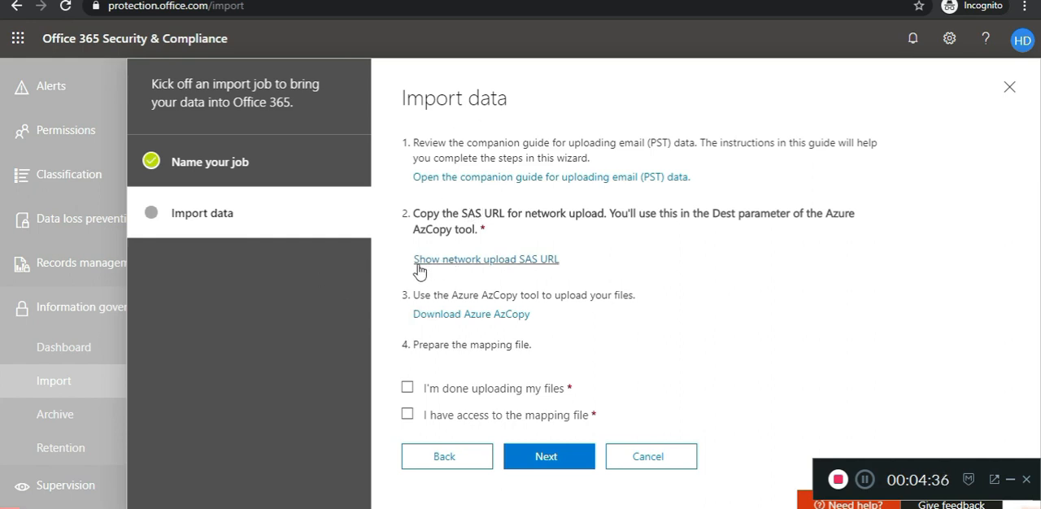
{"action": "left_click", "coordinate": [491, 267]}
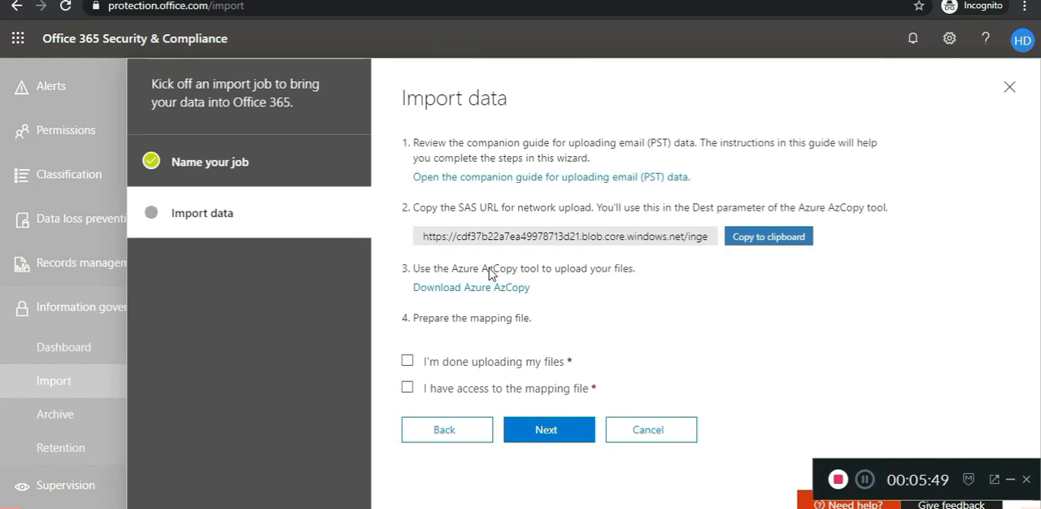
{"action": "left_click", "coordinate": [754, 244]}
{"action": "key", "text": "super+r"}
{"action": "type", "text": "notepad"}
{"action": "key", "text": "Return"}
{"action": "key", "text": "ctrl+v"}
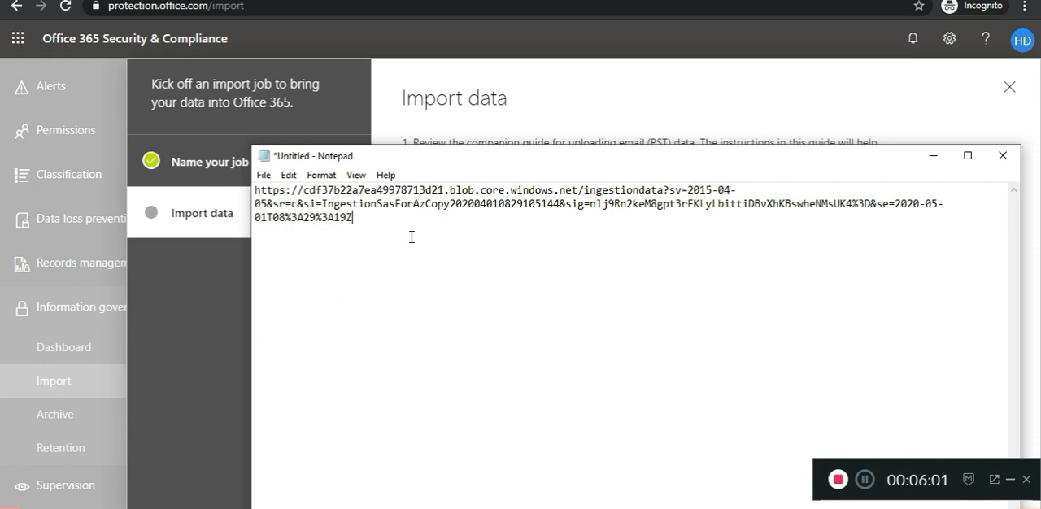
{"action": "left_click_drag", "start_coordinate": [353, 218], "coordinate": [294, 202]}
{"action": "left_click", "coordinate": [352, 226]}
Step: Switch to the Azure Storage Explorer page in Chrome and download the Windows version
{"action": "left_click", "coordinate": [467, 508]}
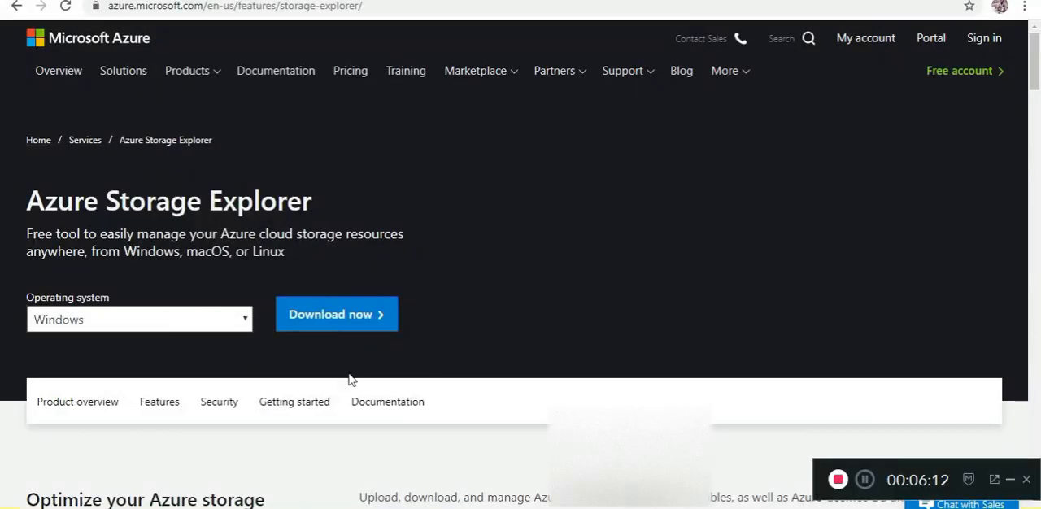
{"action": "left_click", "coordinate": [301, 459]}
{"action": "left_click_drag", "start_coordinate": [107, 202], "coordinate": [235, 202]}
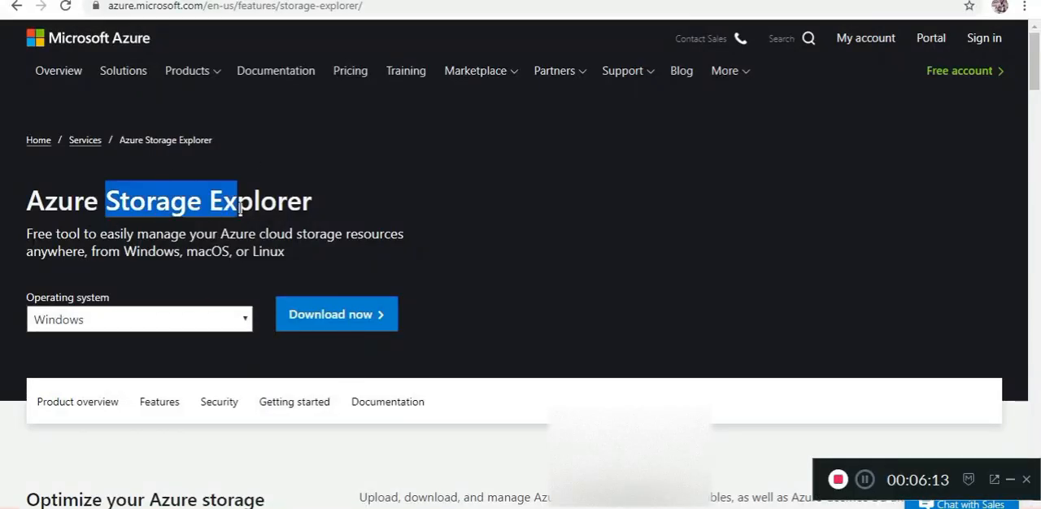
{"action": "double_click", "coordinate": [260, 201]}
{"action": "left_click", "coordinate": [332, 317]}
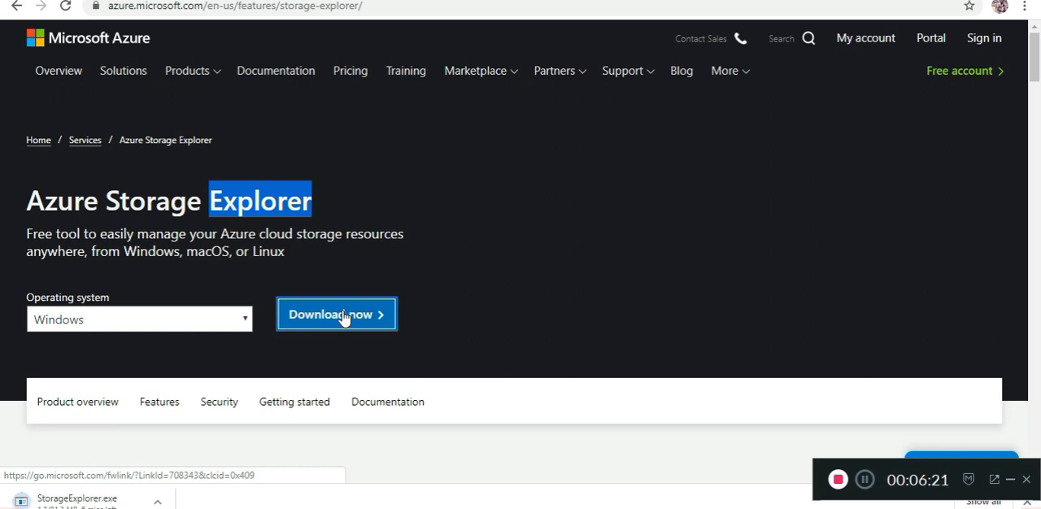
Step: Show the browser's download list and run the downloaded StorageExplorer.exe
{"action": "key", "text": "ctrl+j"}
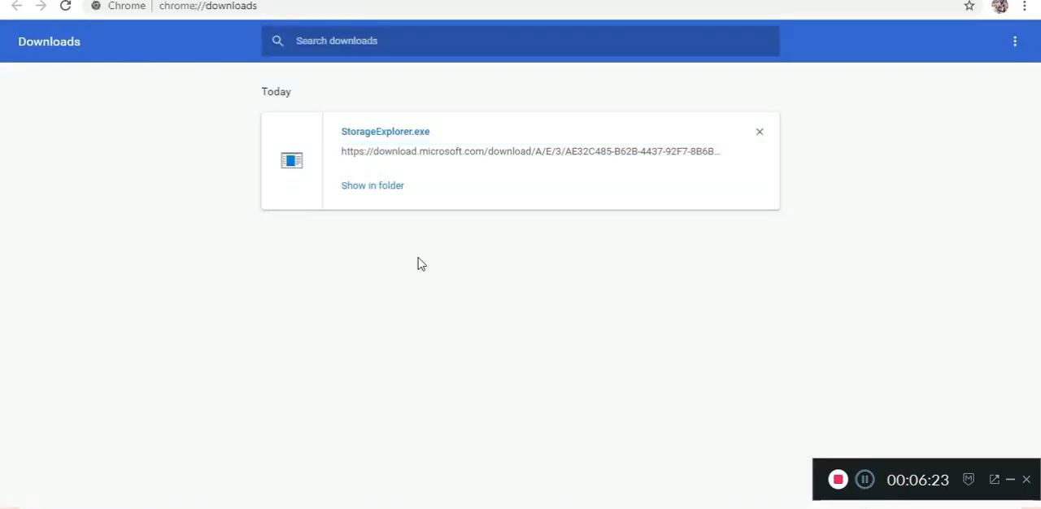
{"action": "left_click", "coordinate": [114, 0]}
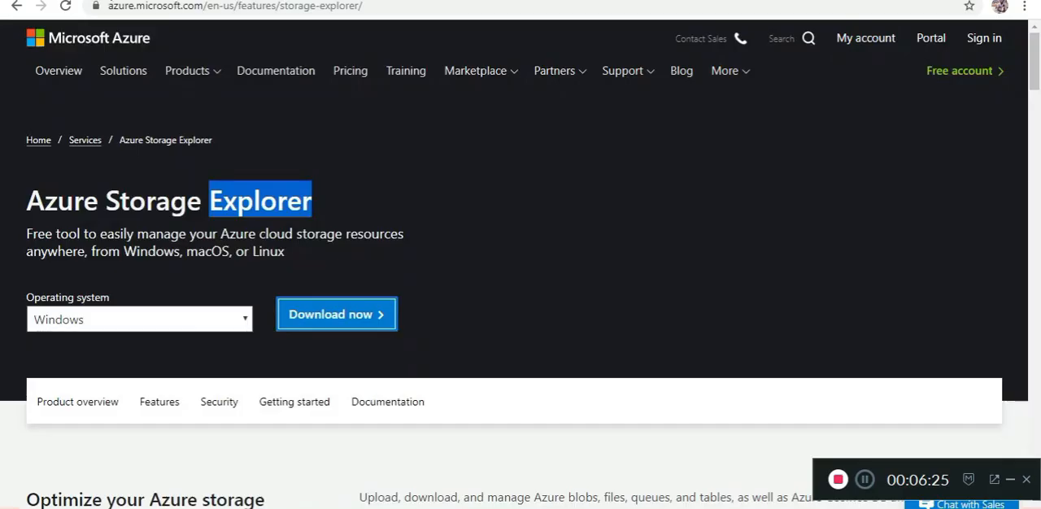
{"action": "left_click", "coordinate": [268, 0]}
{"action": "left_click", "coordinate": [369, 137]}
{"action": "left_click", "coordinate": [386, 134]}
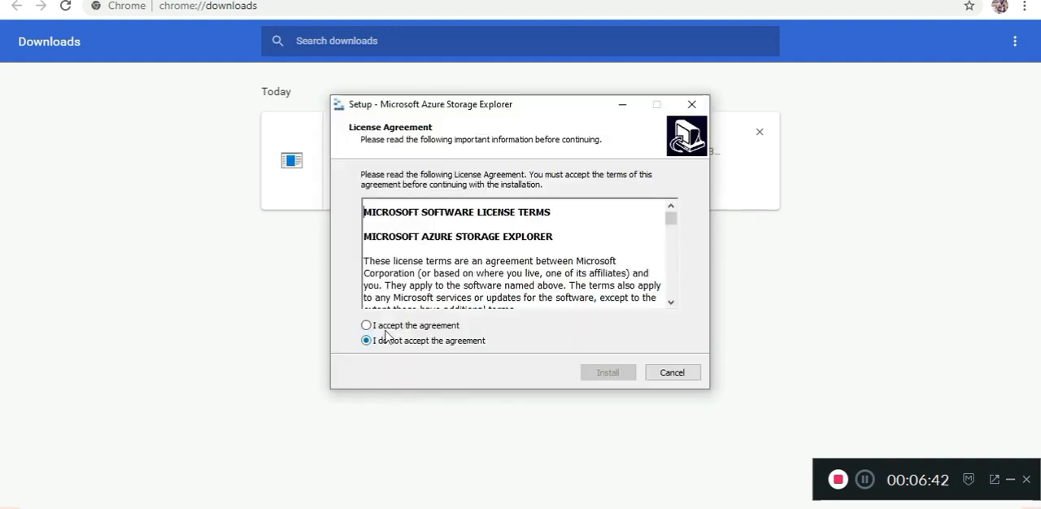
Step: Accept the license agreement, install Microsoft Azure Storage Explorer with the default options, and finish setup with launching enabled
{"action": "left_click", "coordinate": [391, 326]}
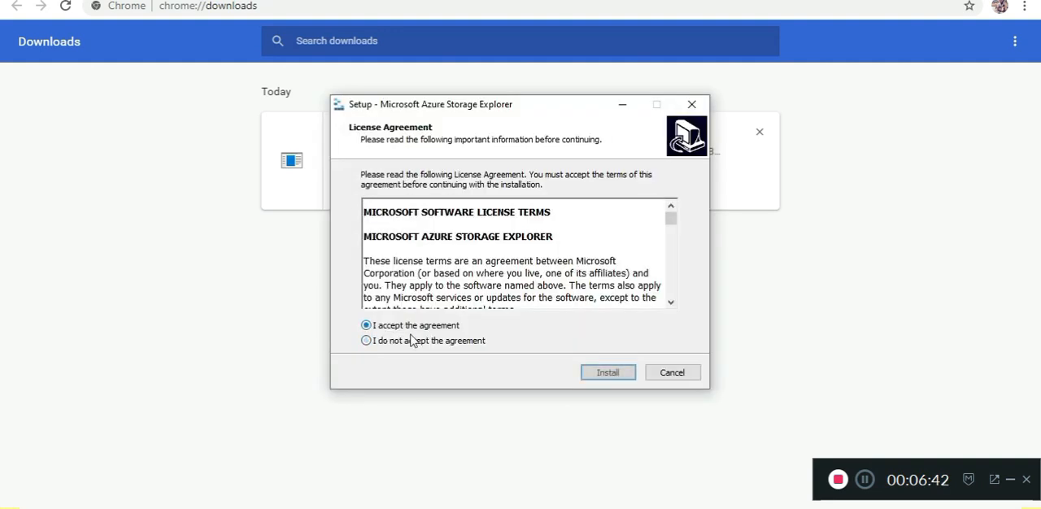
{"action": "left_click", "coordinate": [606, 374]}
{"action": "left_click", "coordinate": [604, 375]}
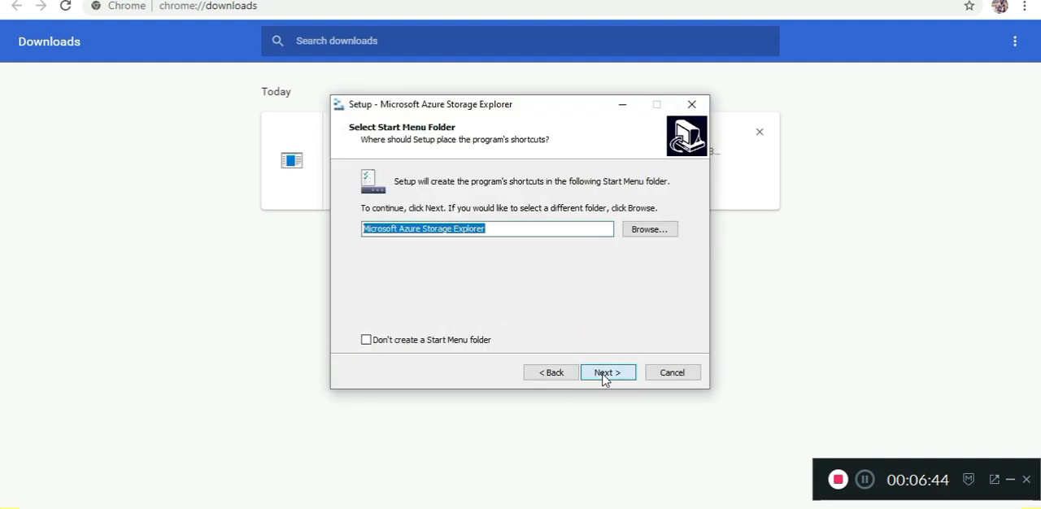
{"action": "left_click", "coordinate": [610, 378]}
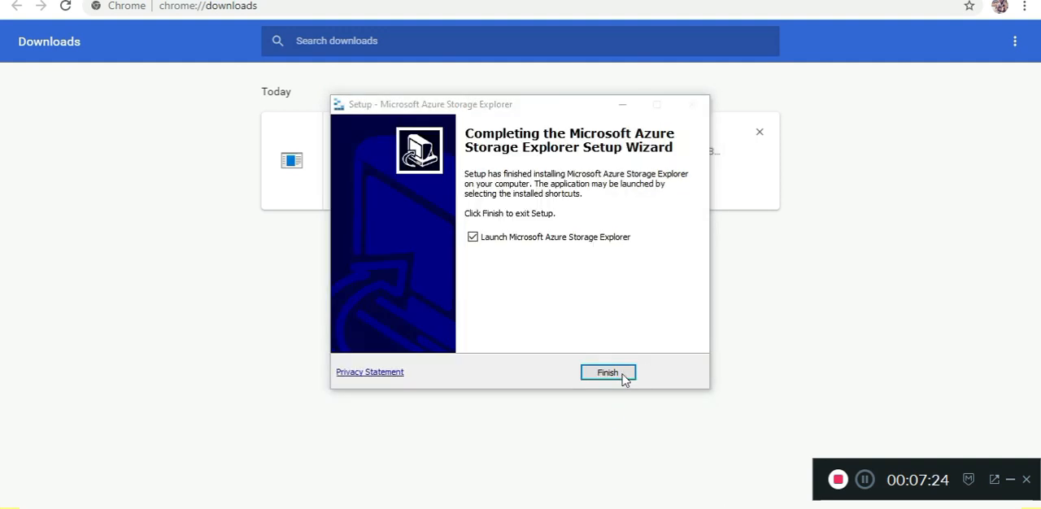
{"action": "left_click", "coordinate": [610, 373]}
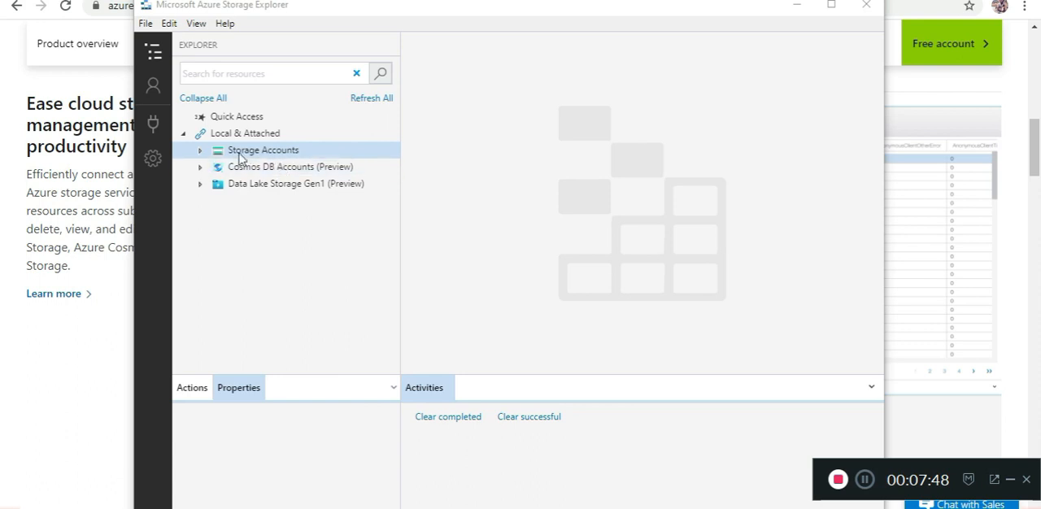
Step: Start connecting Storage Accounts to Azure storage using a shared access signature (SAS) URI
{"action": "left_click", "coordinate": [200, 152]}
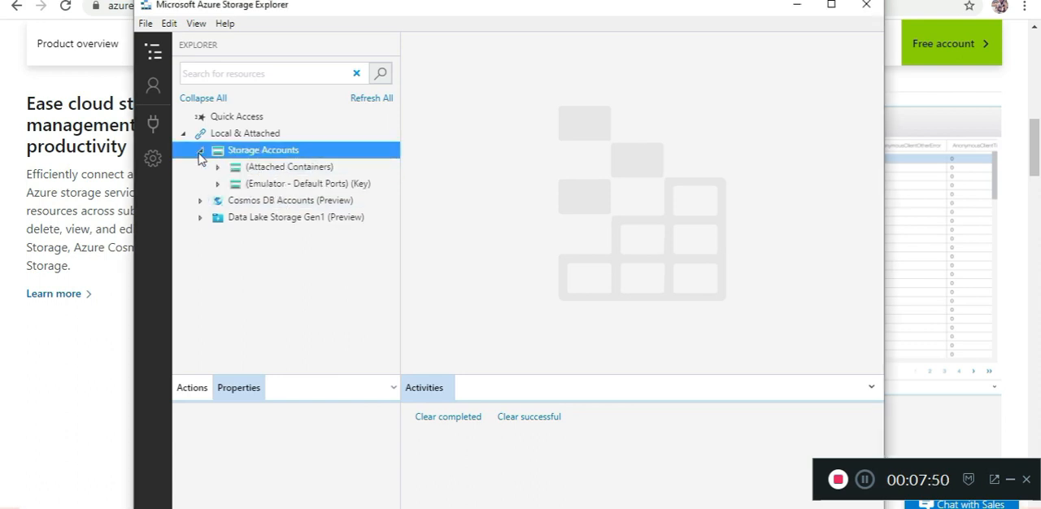
{"action": "right_click", "coordinate": [239, 157]}
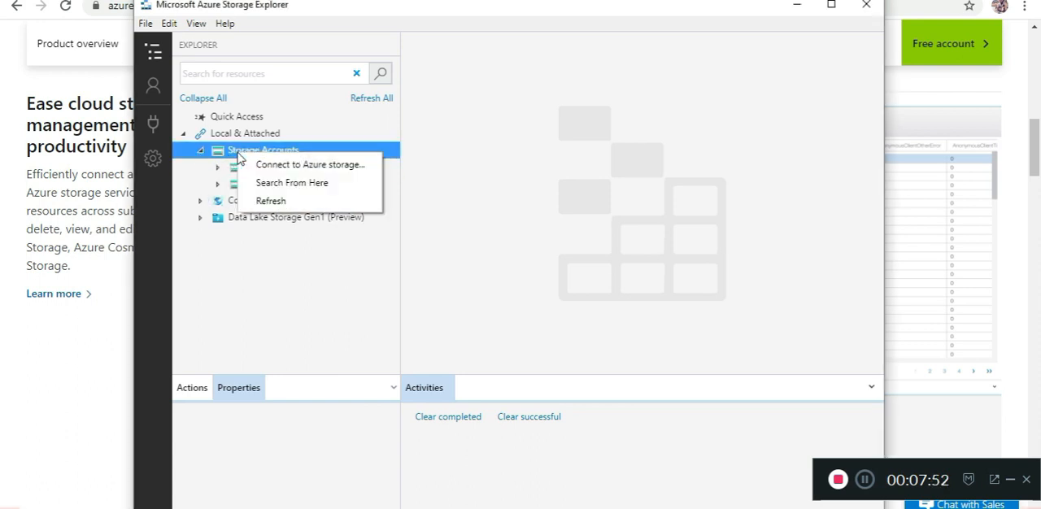
{"action": "left_click", "coordinate": [262, 167]}
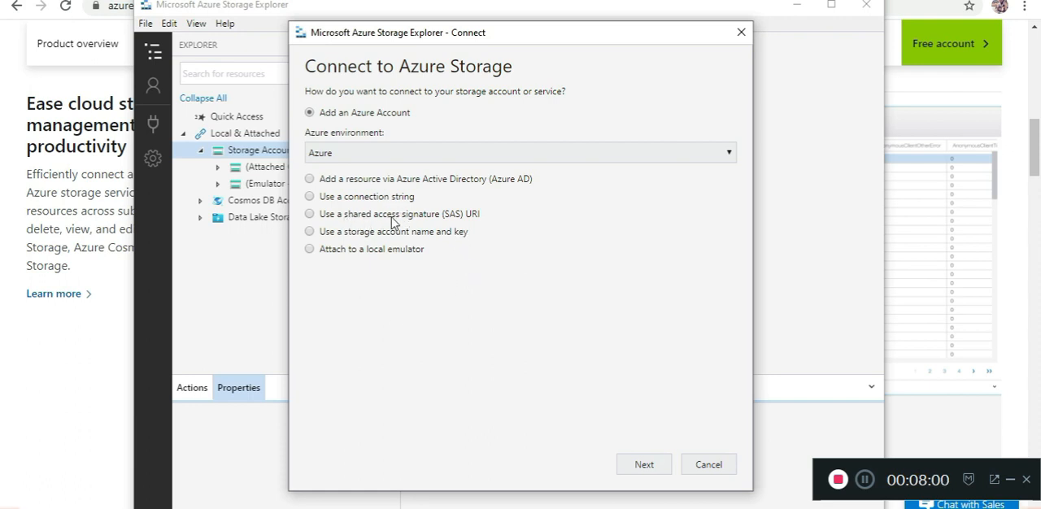
{"action": "left_click", "coordinate": [444, 220]}
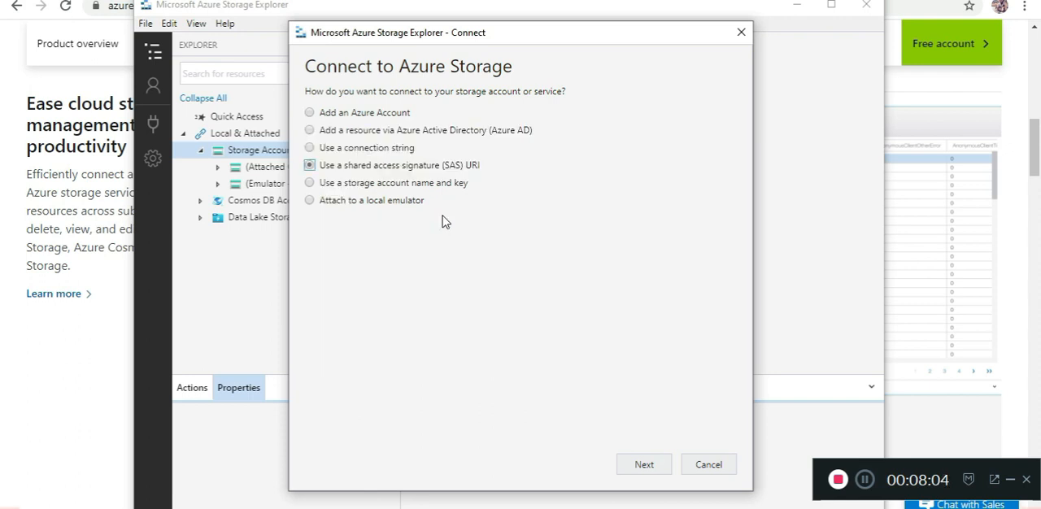
{"action": "left_click", "coordinate": [641, 468]}
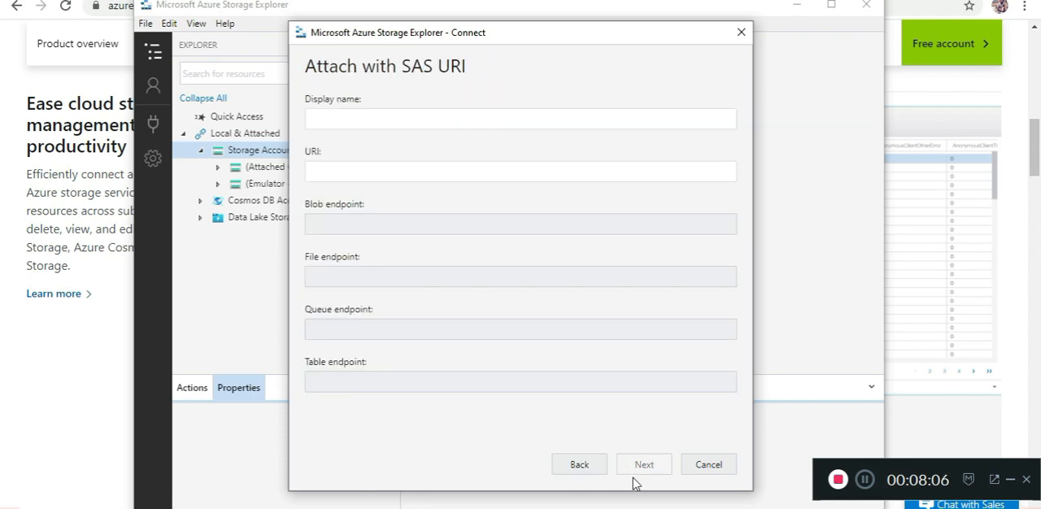
Step: Copy the SAS URL from Notepad into the URI field with display name ingestiondata, and connect to the storage
{"action": "left_click", "coordinate": [322, 172]}
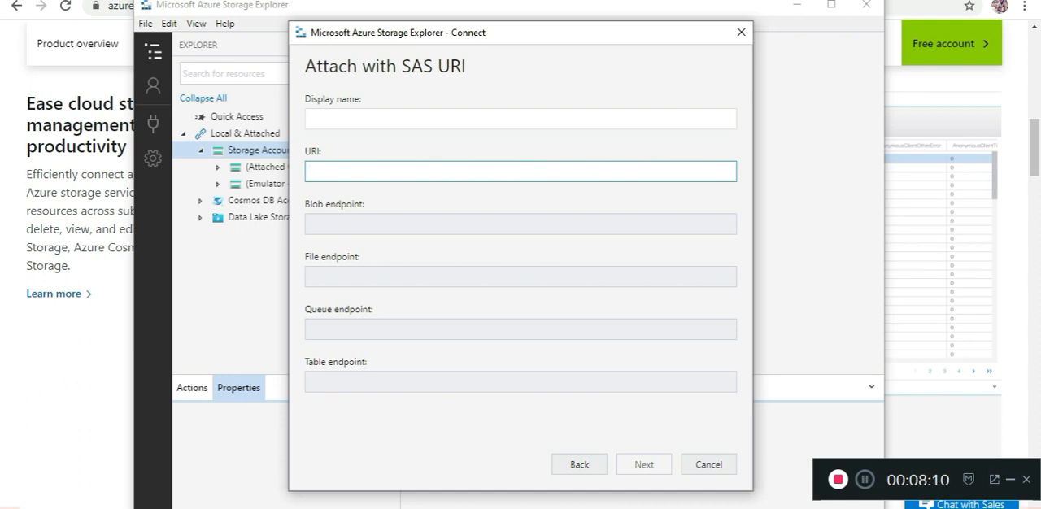
{"action": "left_click", "coordinate": [553, 461]}
{"action": "key", "text": "ctrl+a"}
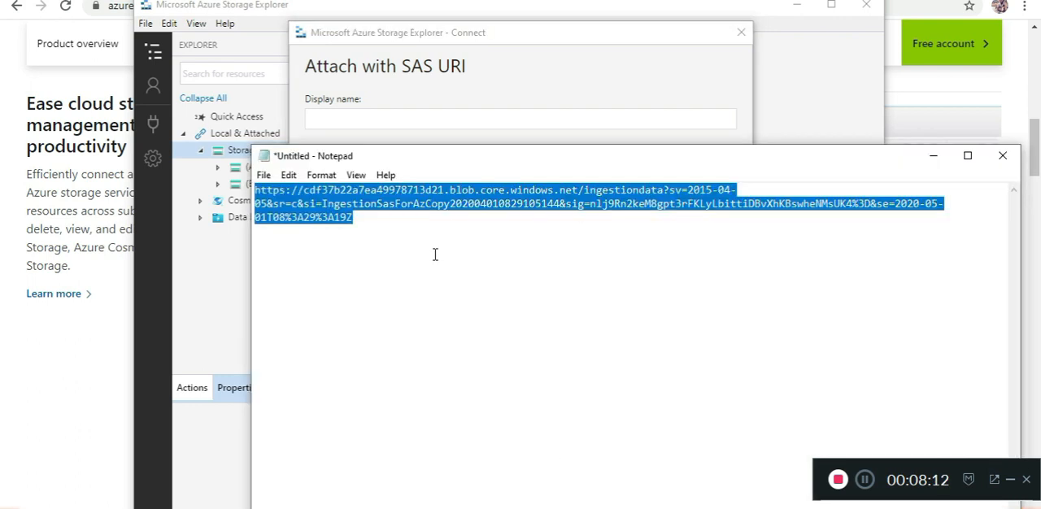
{"action": "left_click", "coordinate": [509, 108]}
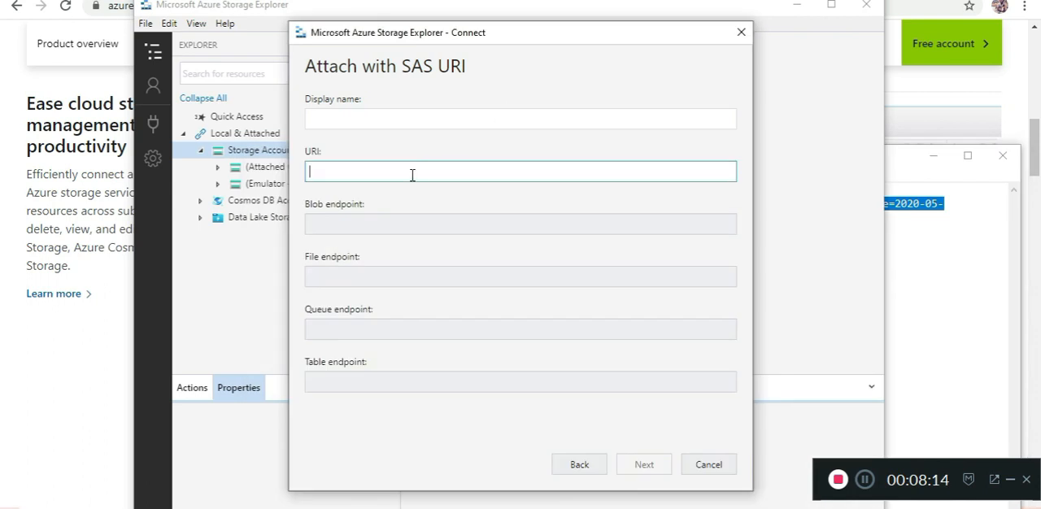
{"action": "key", "text": "ctrl+v"}
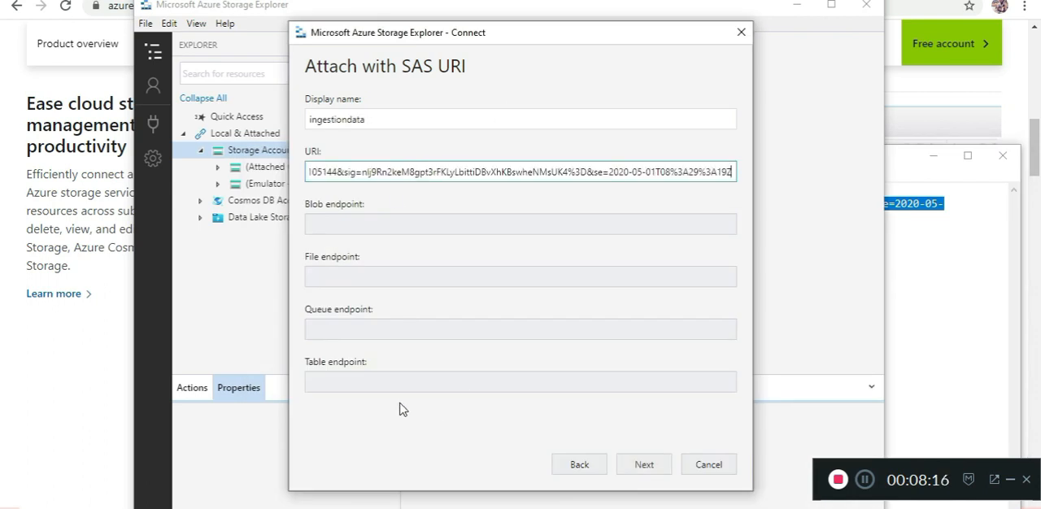
{"action": "left_click", "coordinate": [640, 465]}
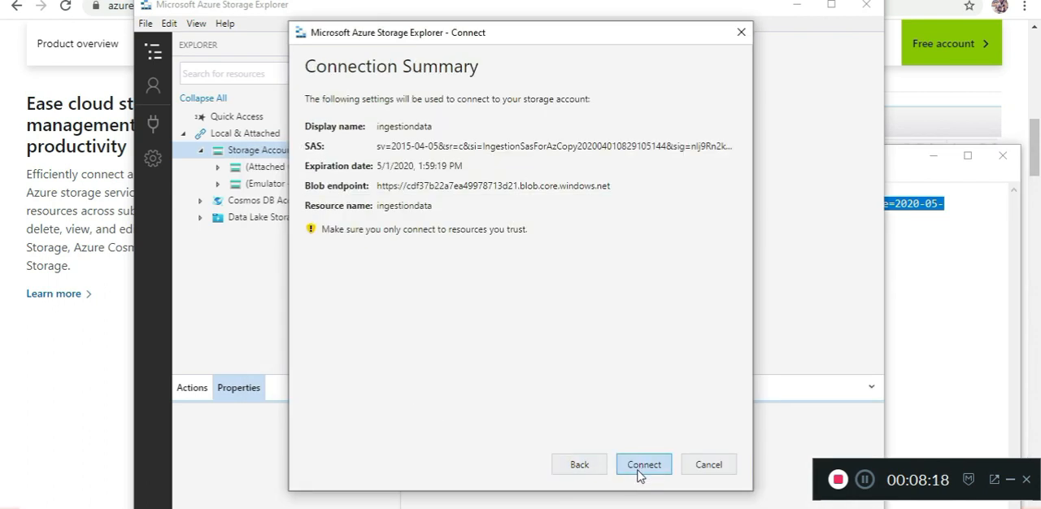
{"action": "left_click", "coordinate": [656, 466]}
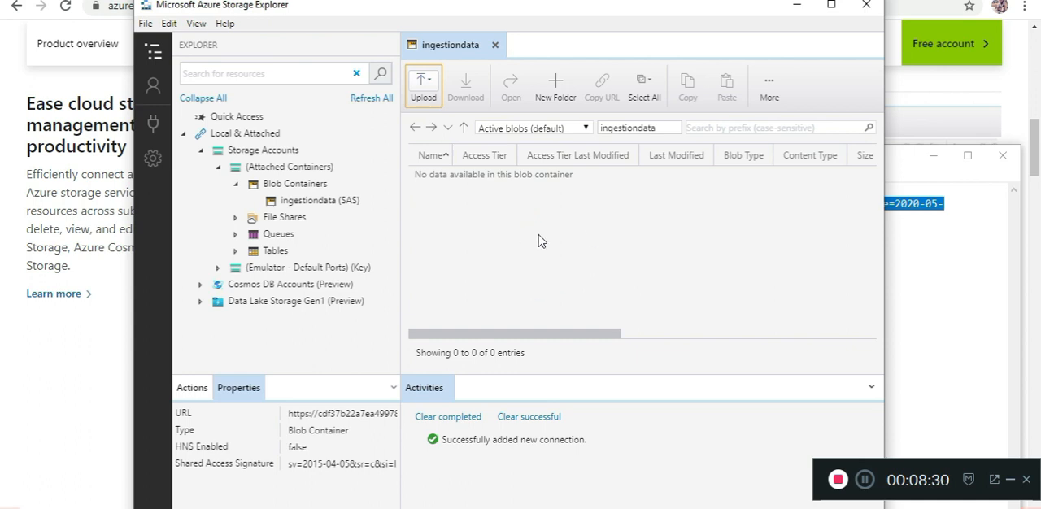
Step: Upload test-5.pst from D:\Testing Files\PST to the root directory of the ingestiondata container as a block blob
{"action": "left_click", "coordinate": [435, 98]}
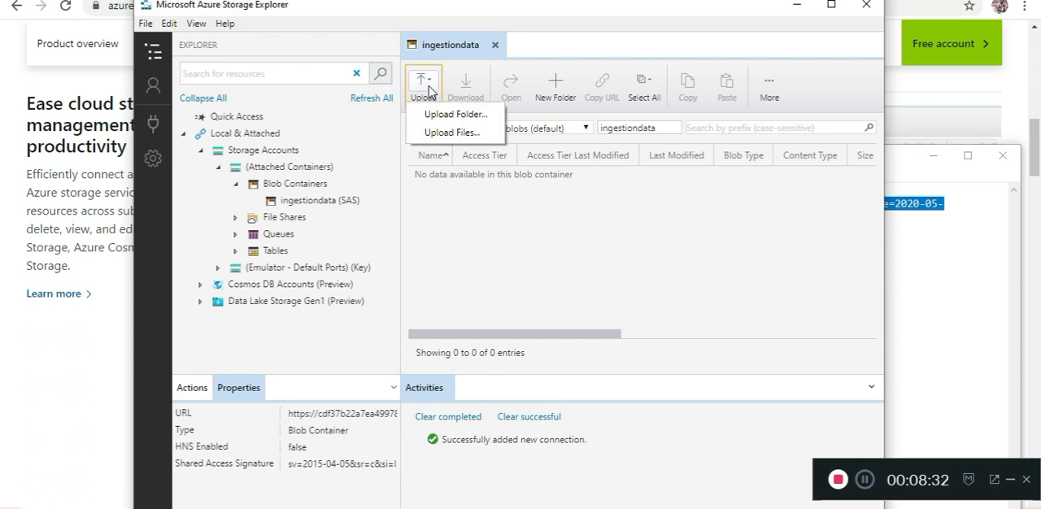
{"action": "left_click", "coordinate": [447, 131]}
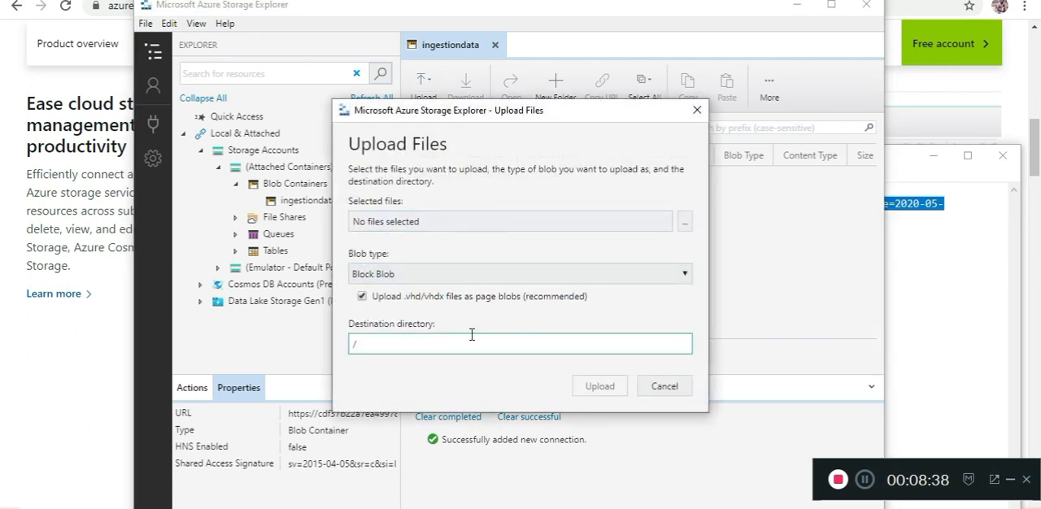
{"action": "left_click", "coordinate": [682, 225]}
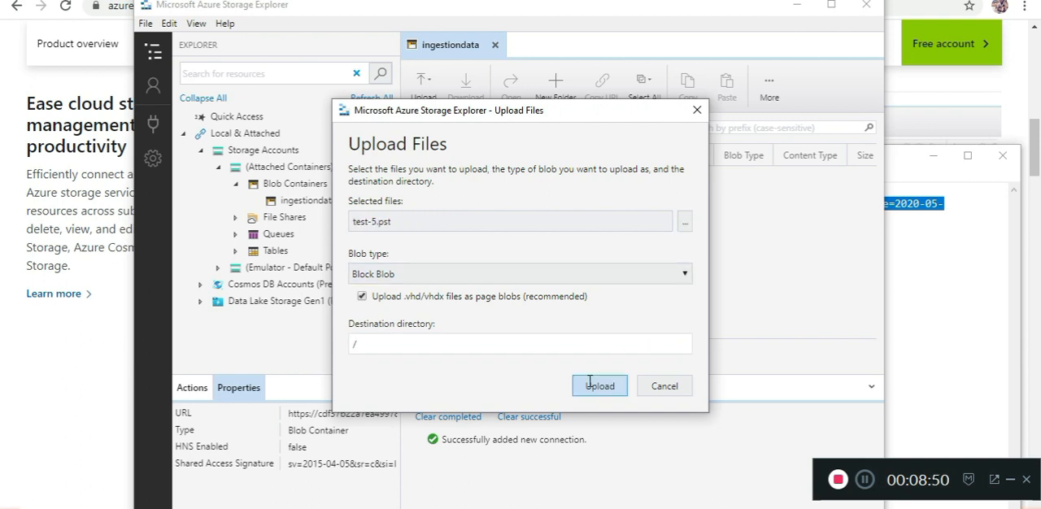
{"action": "left_click", "coordinate": [579, 385]}
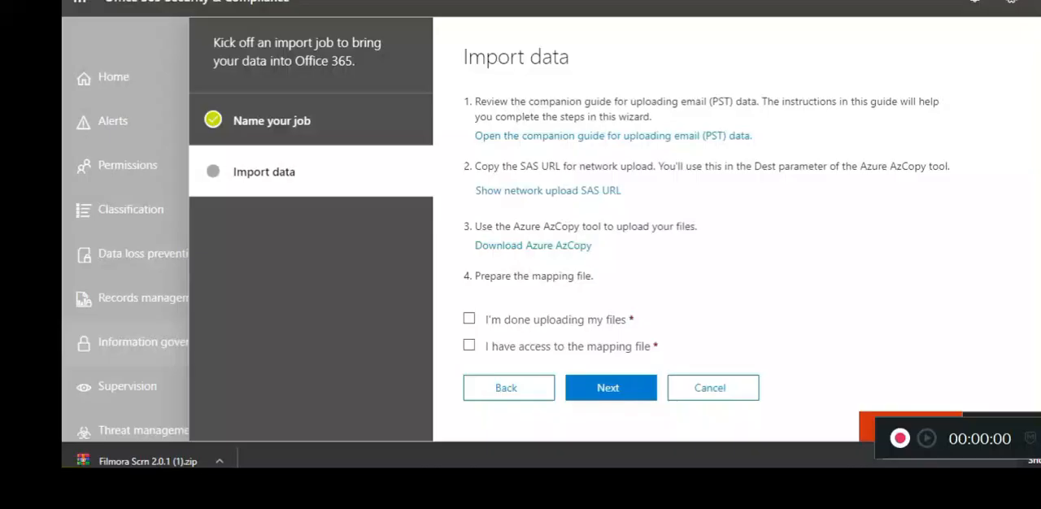
Step: Switch to the user mapping file in Excel and widen the Workload column
{"action": "mouse_move", "coordinate": [675, 414]}
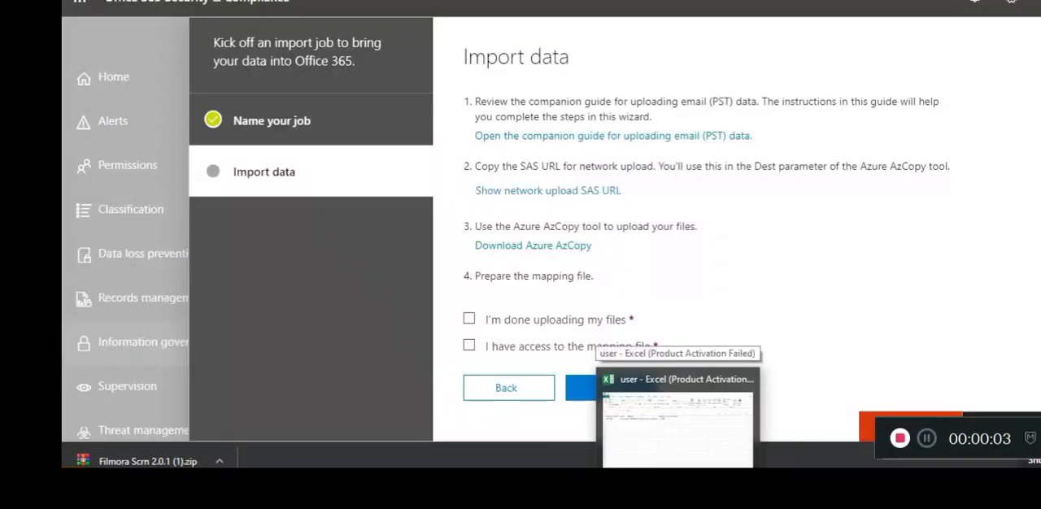
{"action": "left_click", "coordinate": [688, 430]}
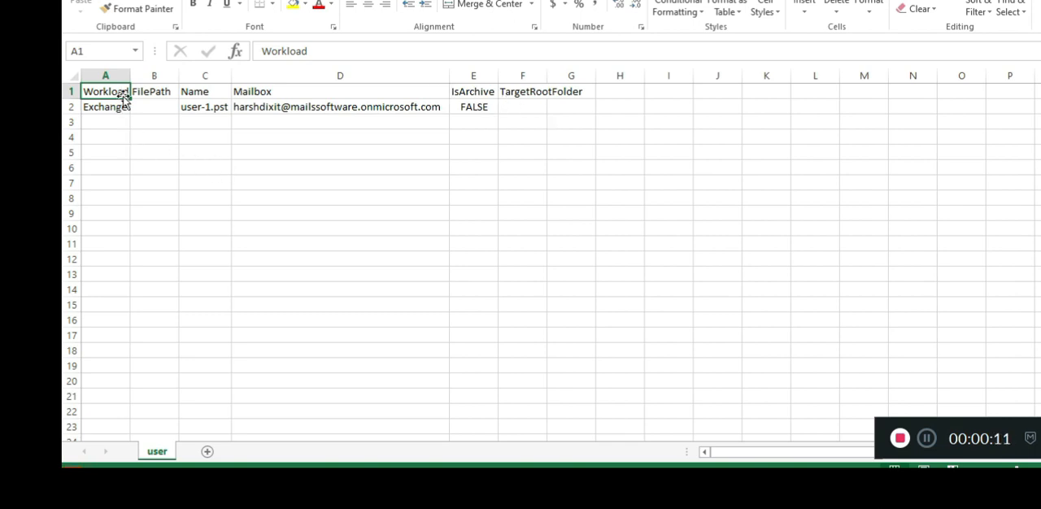
{"action": "left_click_drag", "start_coordinate": [131, 75], "coordinate": [156, 75]}
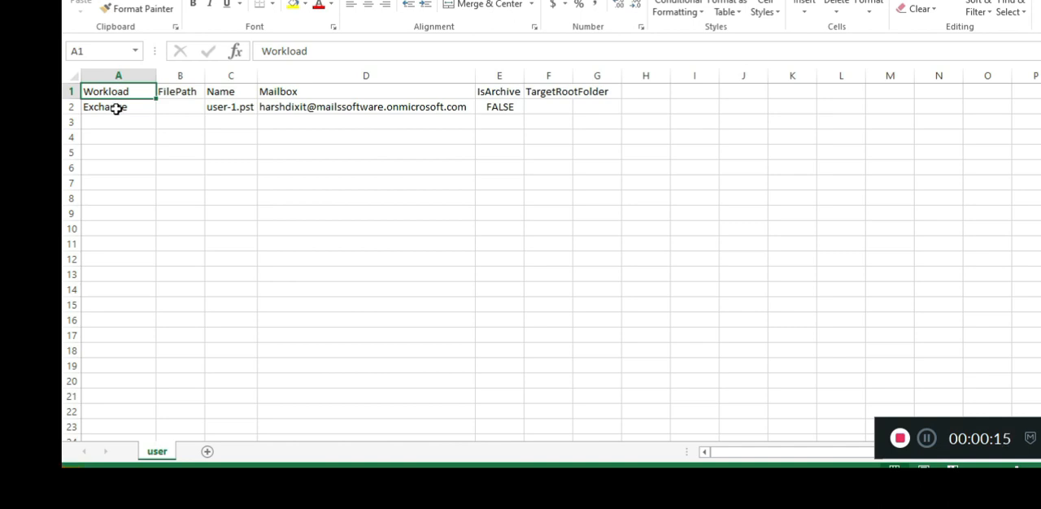
Step: Examine the FilePath, Name and Mailbox entries in the mapping file
{"action": "left_click", "coordinate": [182, 106]}
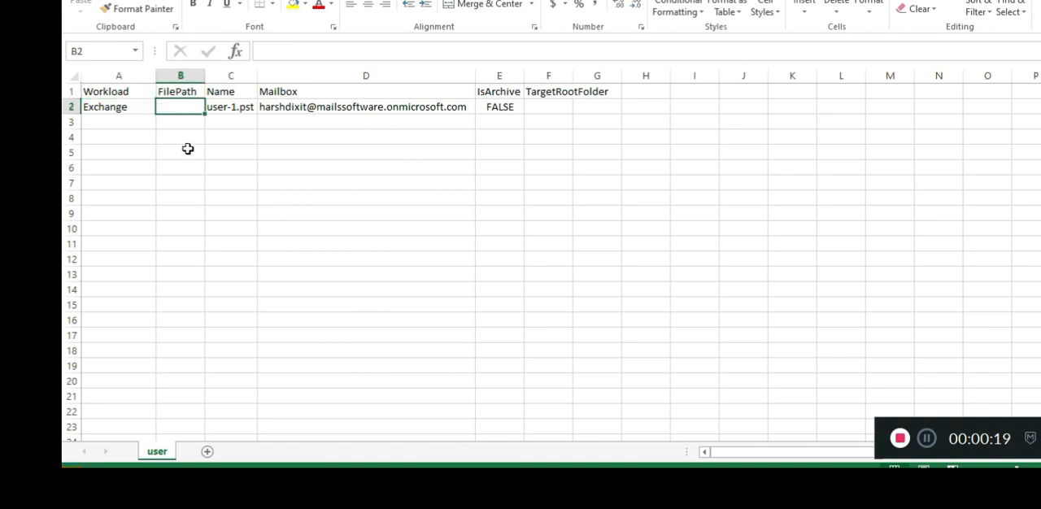
{"action": "left_click", "coordinate": [230, 94]}
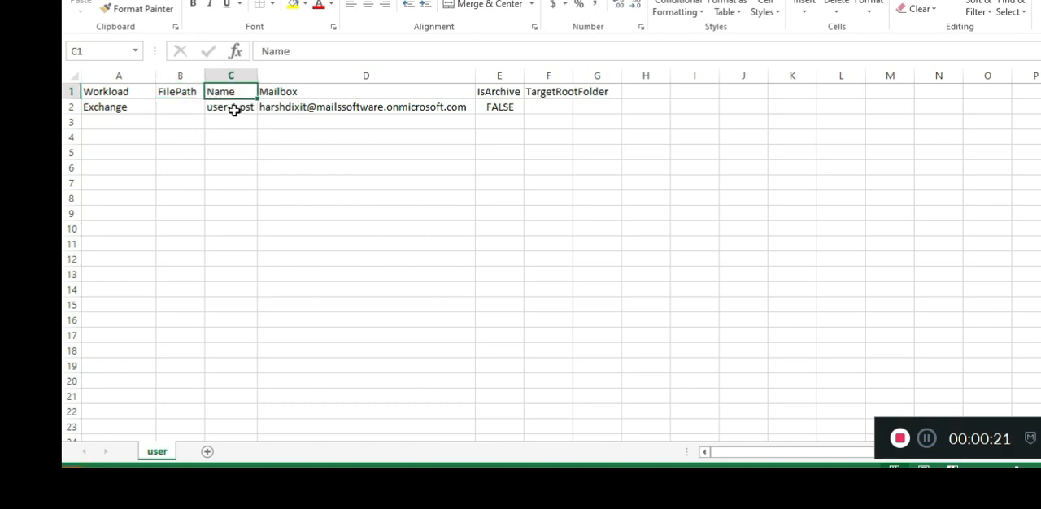
{"action": "double_click", "coordinate": [232, 109]}
{"action": "left_click", "coordinate": [235, 138]}
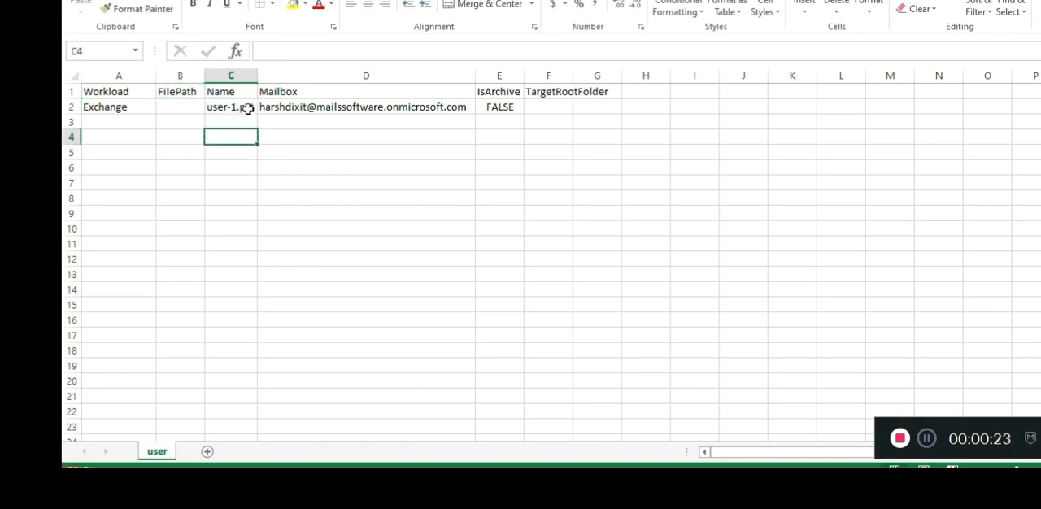
{"action": "left_click", "coordinate": [317, 108]}
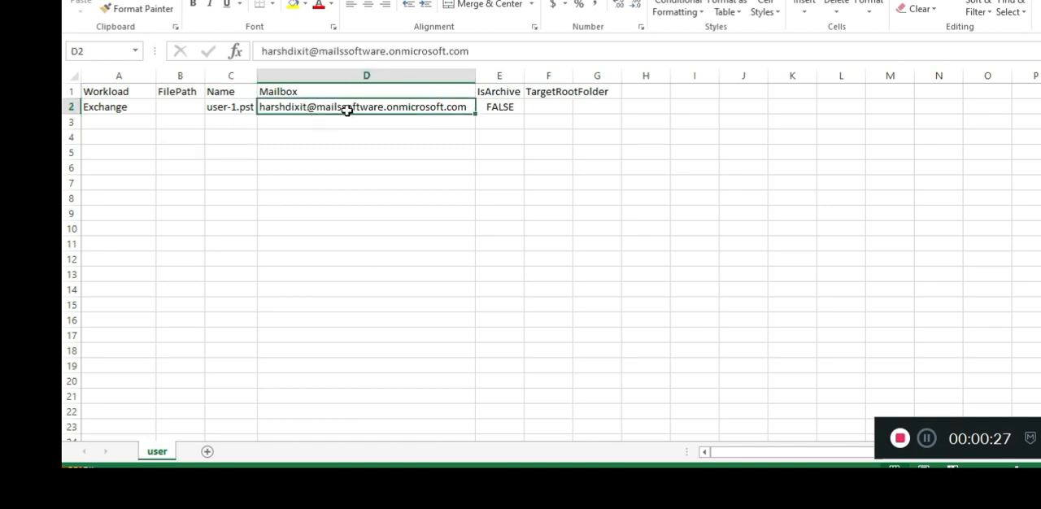
Step: Examine the Name and IsArchive entries in row 2 of the mapping file
{"action": "left_click", "coordinate": [231, 112]}
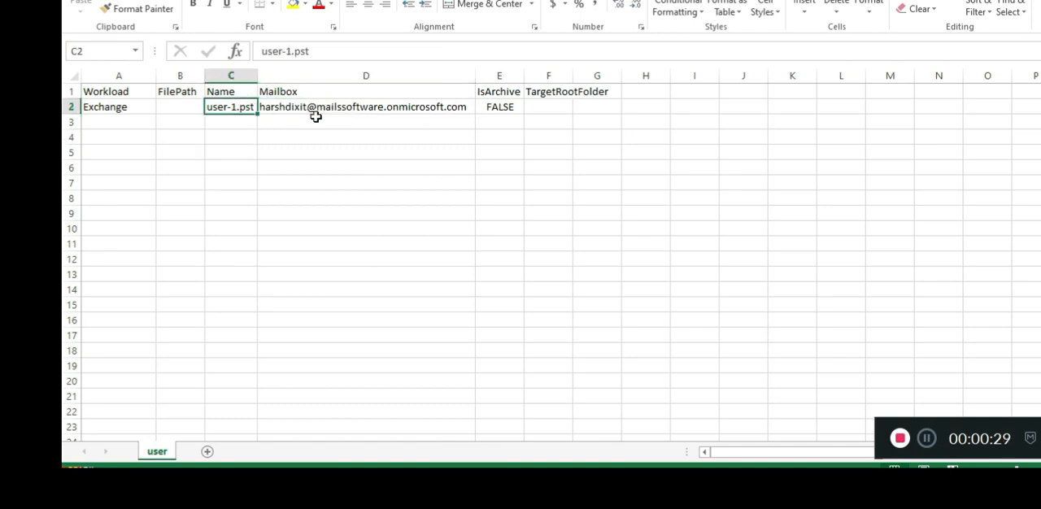
{"action": "left_click", "coordinate": [504, 108]}
{"action": "left_click", "coordinate": [516, 152]}
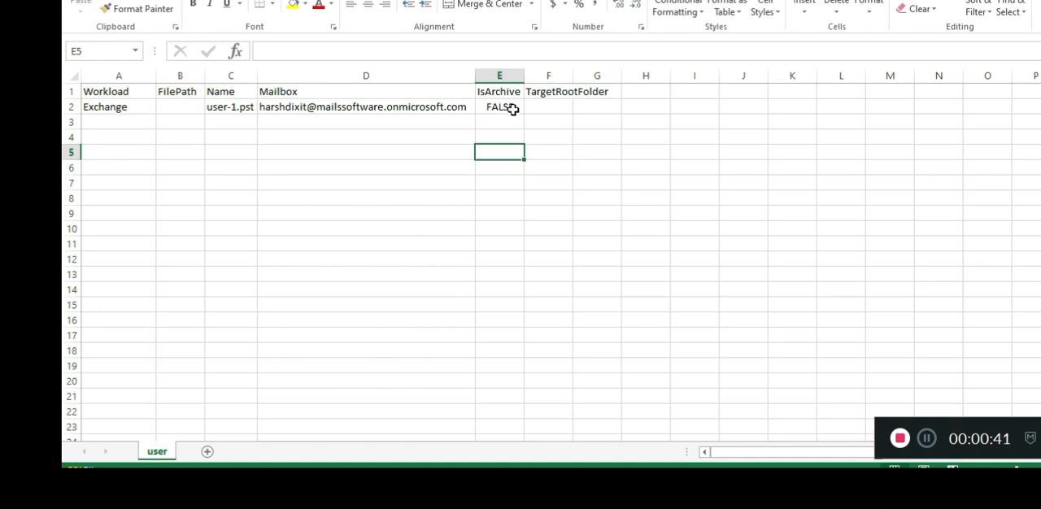
{"action": "left_click", "coordinate": [513, 108]}
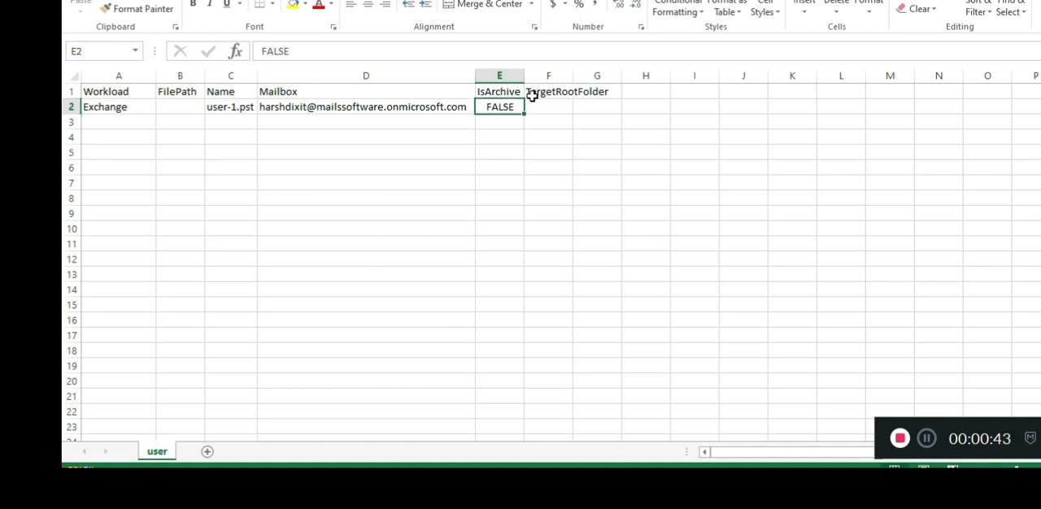
Step: Widen the TargetRootFolder column to fit its heading and check its cell in row 2
{"action": "double_click", "coordinate": [574, 76]}
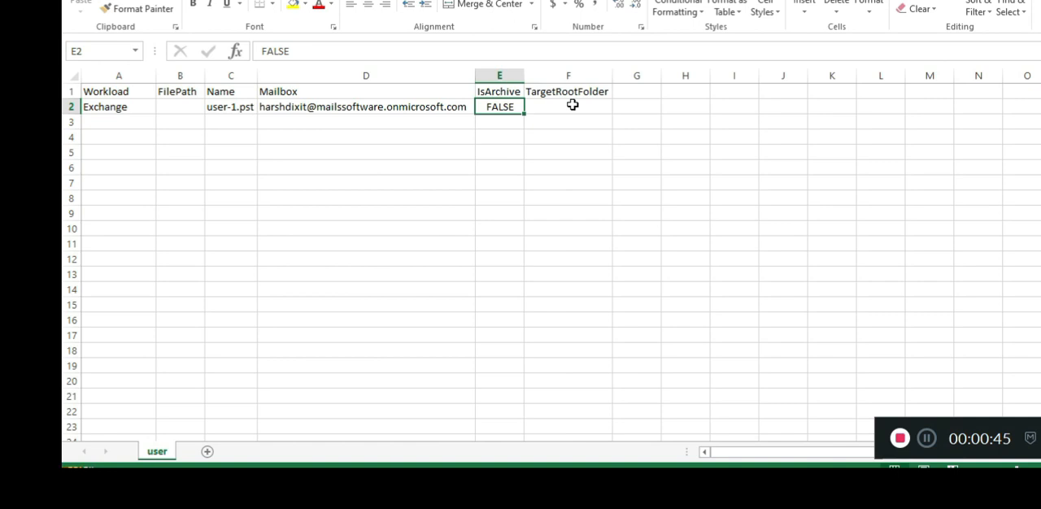
{"action": "left_click", "coordinate": [573, 105]}
{"action": "left_click", "coordinate": [576, 155]}
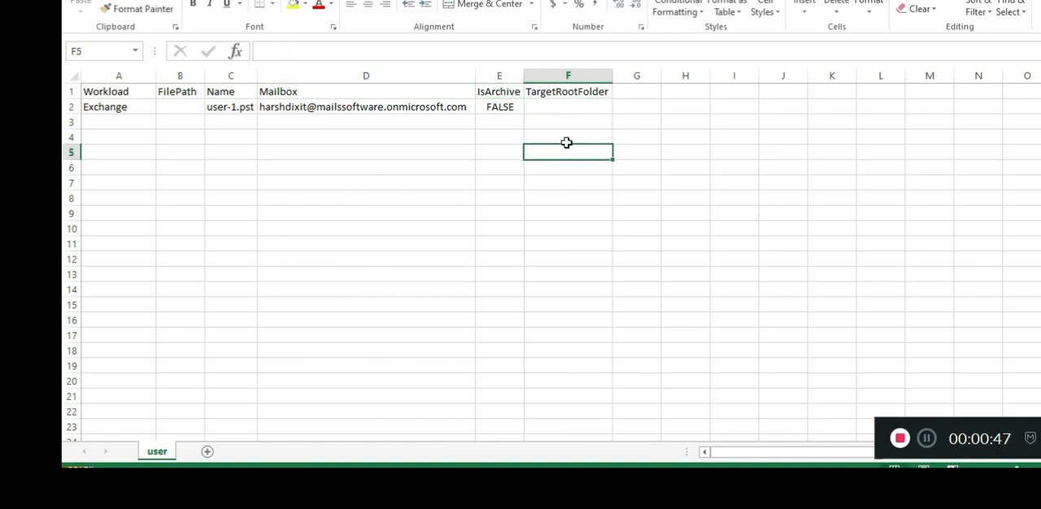
{"action": "left_click", "coordinate": [579, 107]}
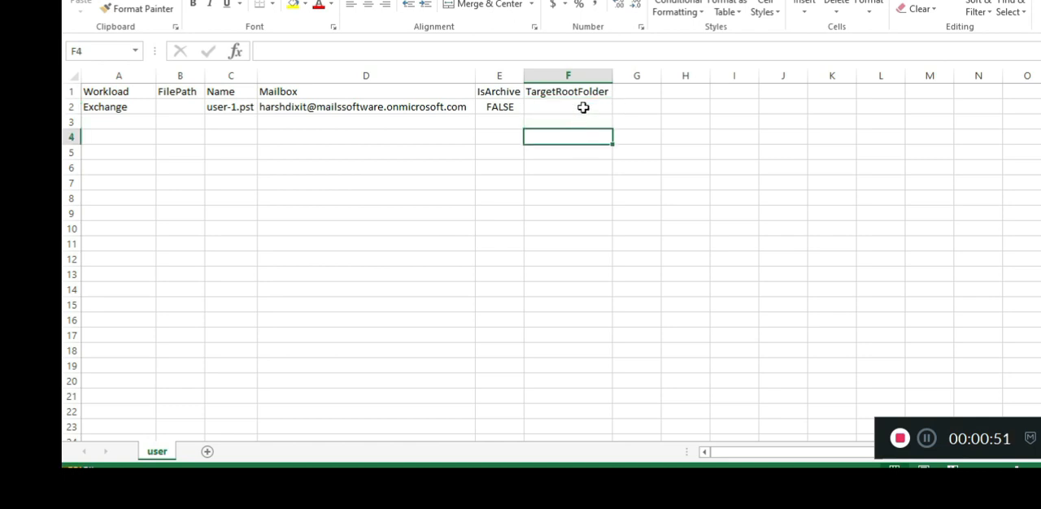
{"action": "left_click", "coordinate": [583, 107]}
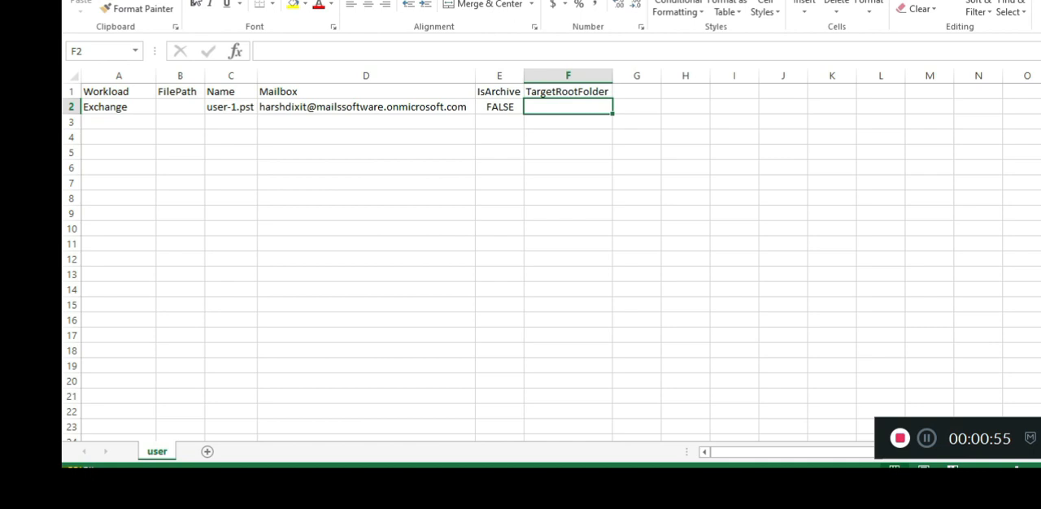
Step: Close the mapping file, saving it as the comma-delimited CSV file user, replacing the existing file and keeping the CSV format
{"action": "key", "text": "ctrl+w"}
{"action": "left_click", "coordinate": [518, 239]}
{"action": "left_click", "coordinate": [449, 267]}
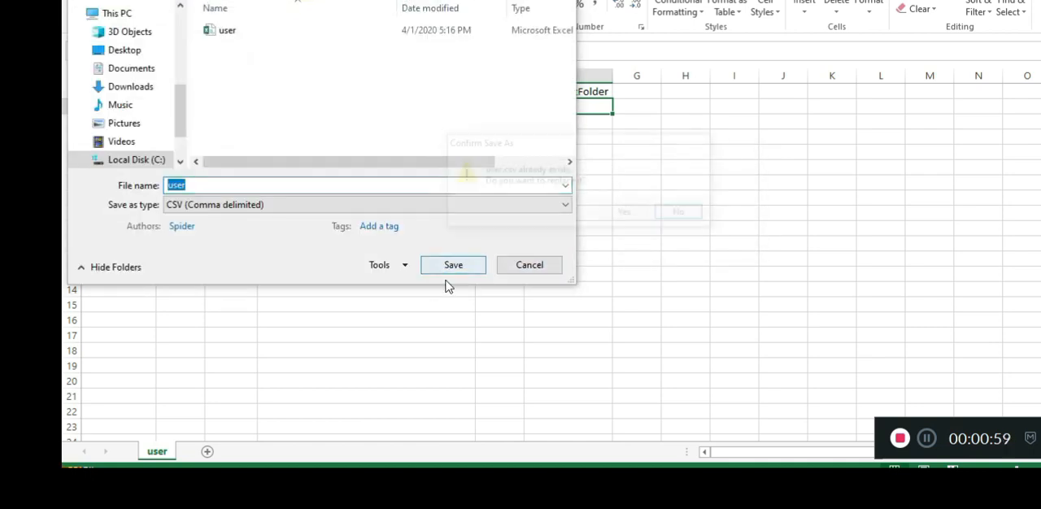
{"action": "left_click", "coordinate": [626, 216]}
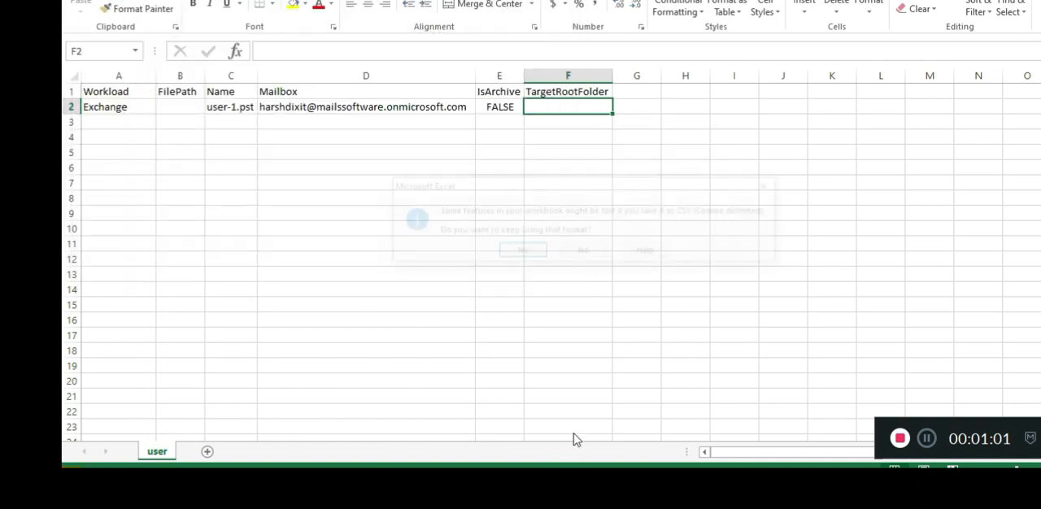
{"action": "left_click", "coordinate": [531, 251]}
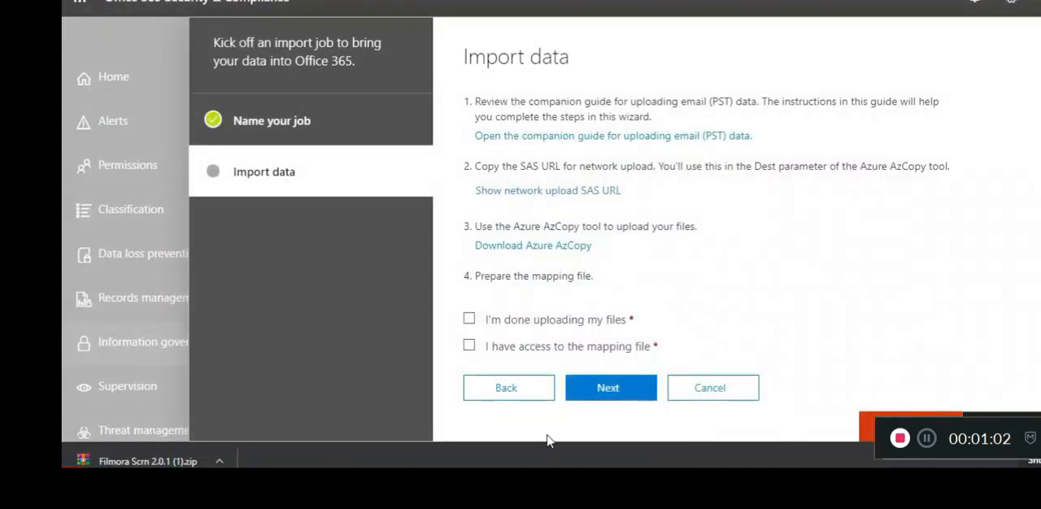
Step: Confirm in the Office 365 import job that the files are uploaded and the mapping file is accessible, and select user.csv as the mapping file
{"action": "left_click", "coordinate": [527, 323]}
{"action": "left_click", "coordinate": [528, 349]}
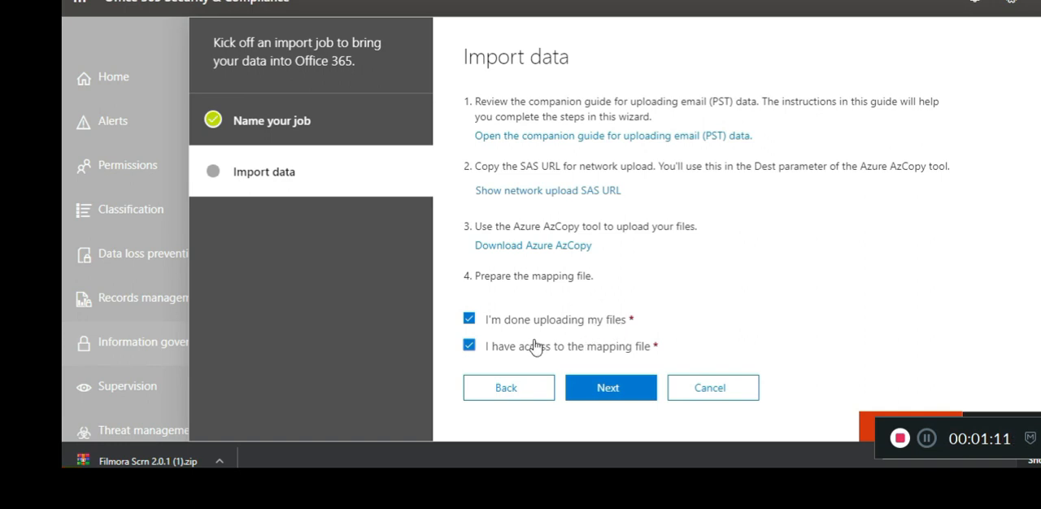
{"action": "left_click", "coordinate": [610, 387]}
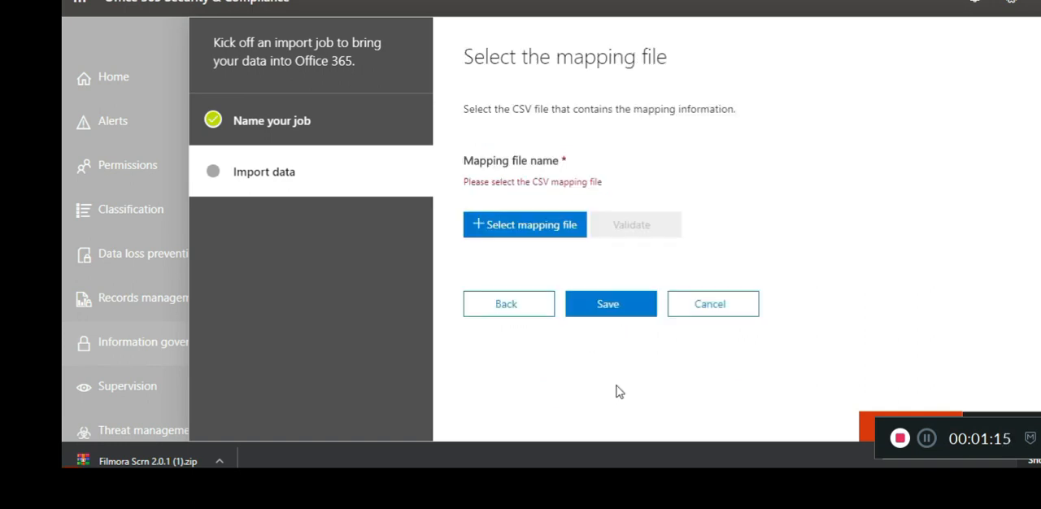
{"action": "left_click", "coordinate": [545, 232]}
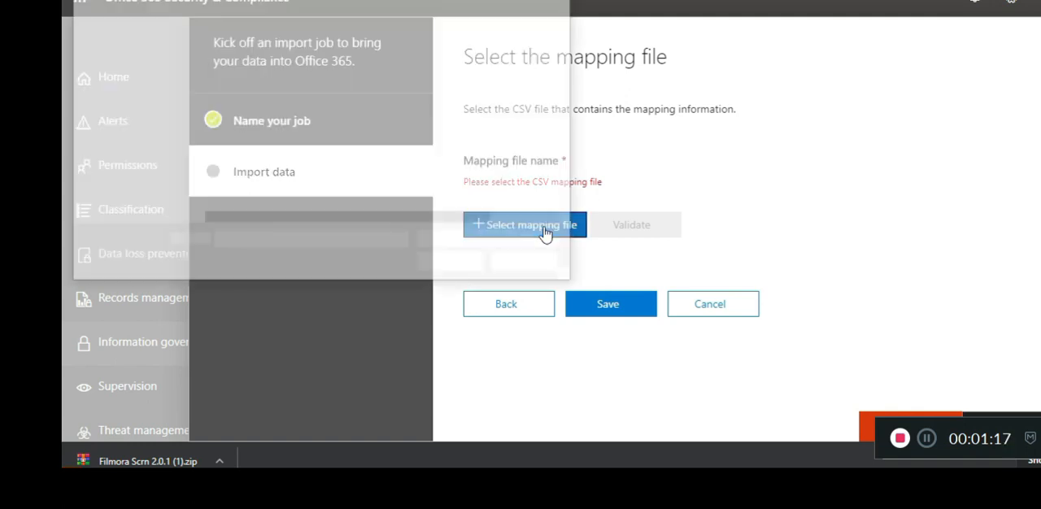
{"action": "left_click", "coordinate": [310, 34]}
{"action": "key", "text": "Return"}
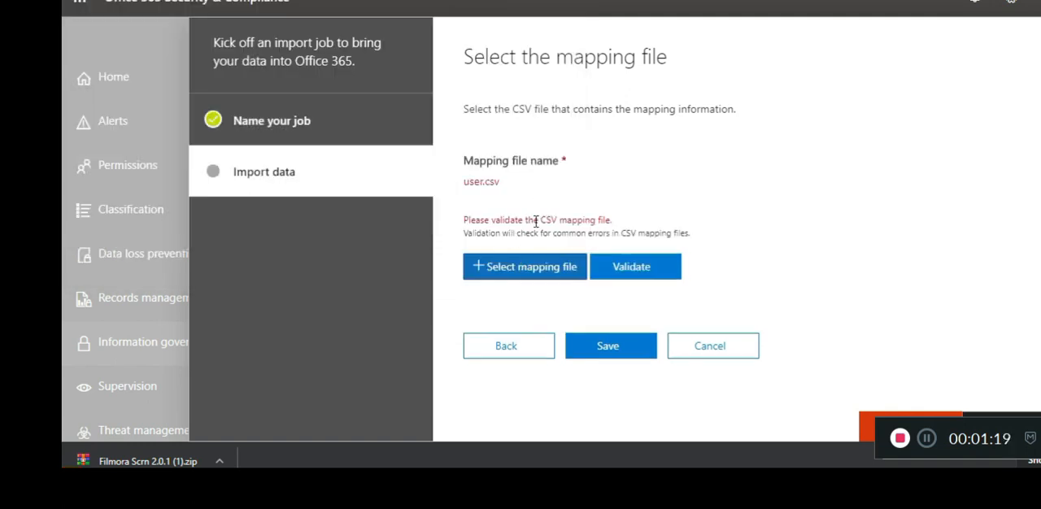
Step: Validate the user.csv mapping file, then save the import job and close the wizard
{"action": "left_click", "coordinate": [632, 263]}
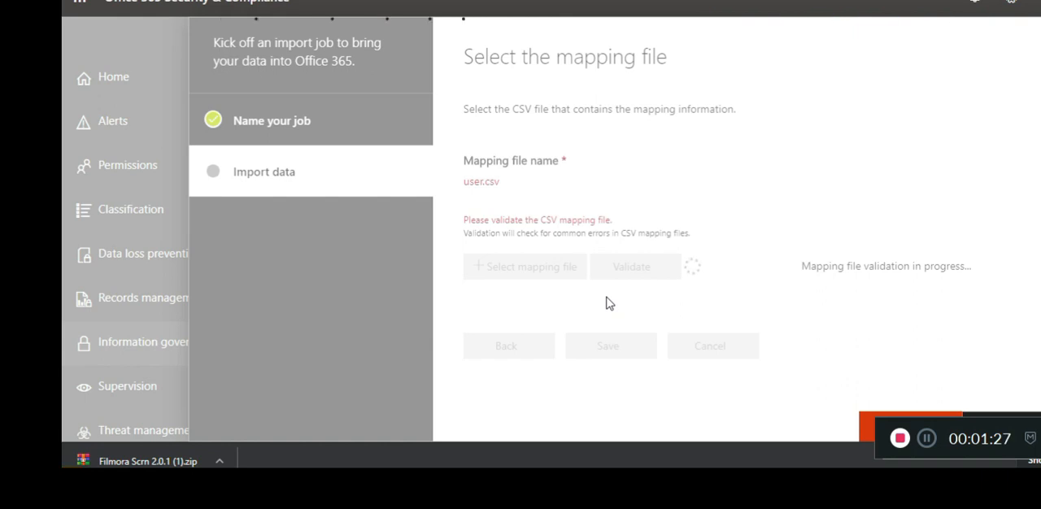
{"action": "left_click_drag", "start_coordinate": [462, 183], "coordinate": [509, 188]}
{"action": "left_click", "coordinate": [508, 187]}
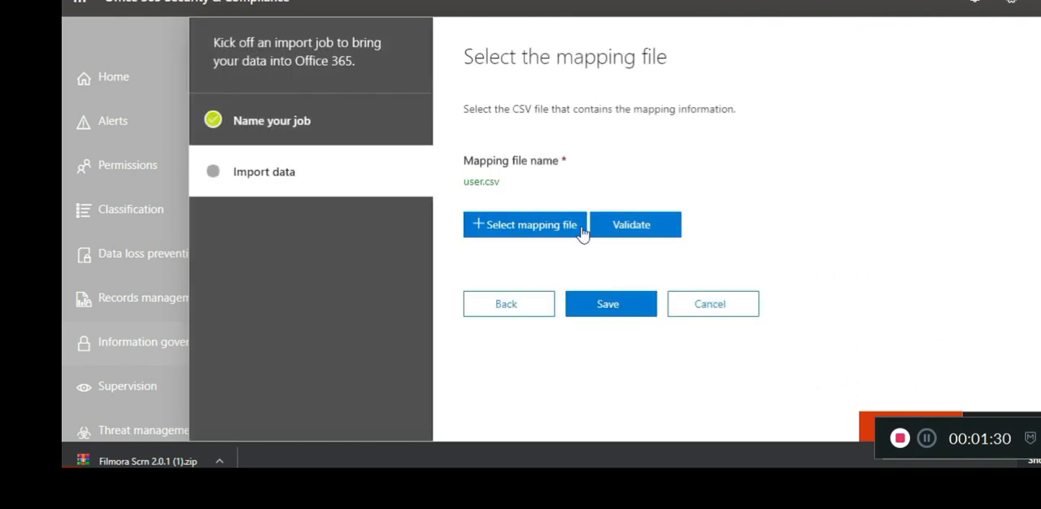
{"action": "left_click", "coordinate": [609, 305]}
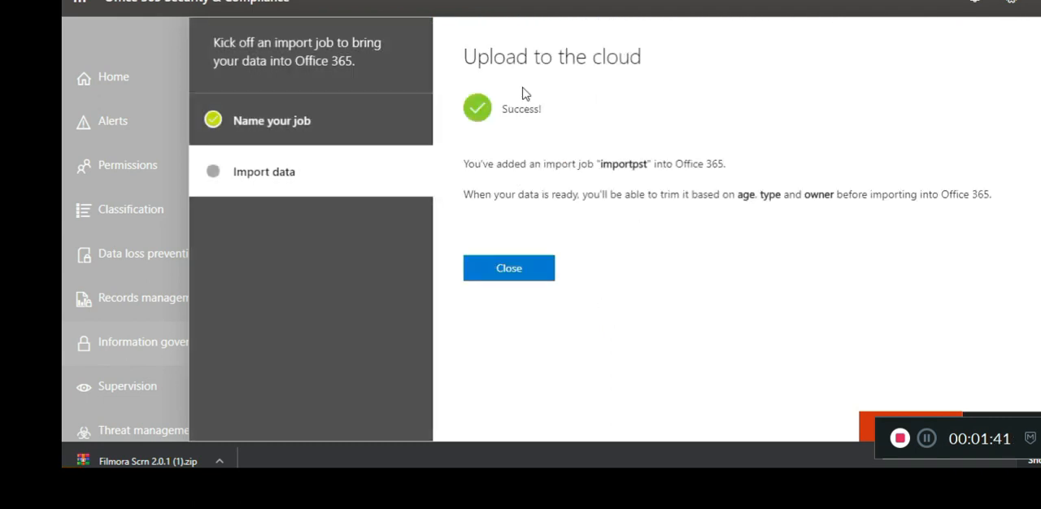
{"action": "left_click", "coordinate": [509, 270]}
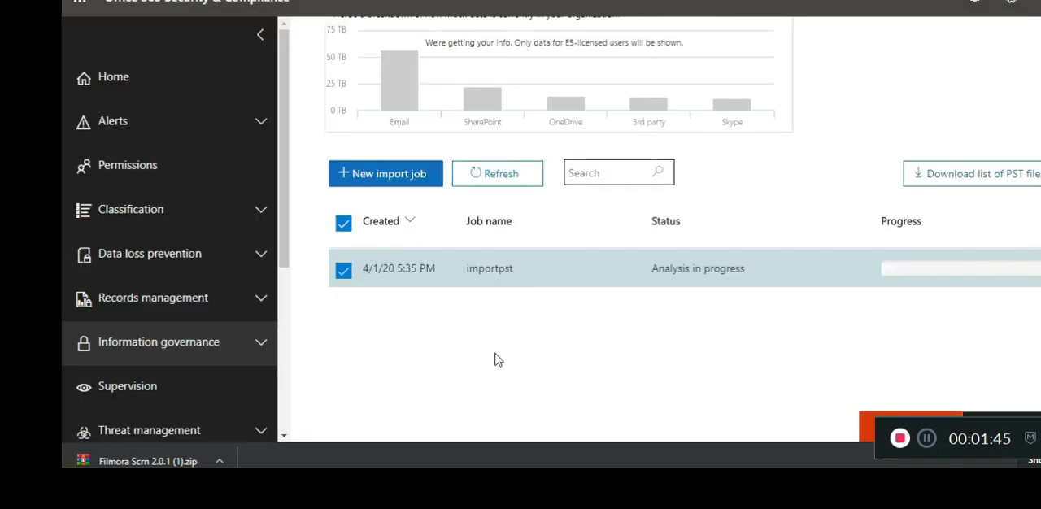
Step: Review the importpst job's status, last modified time, job type and creator in its details, and close them
{"action": "left_click", "coordinate": [621, 269]}
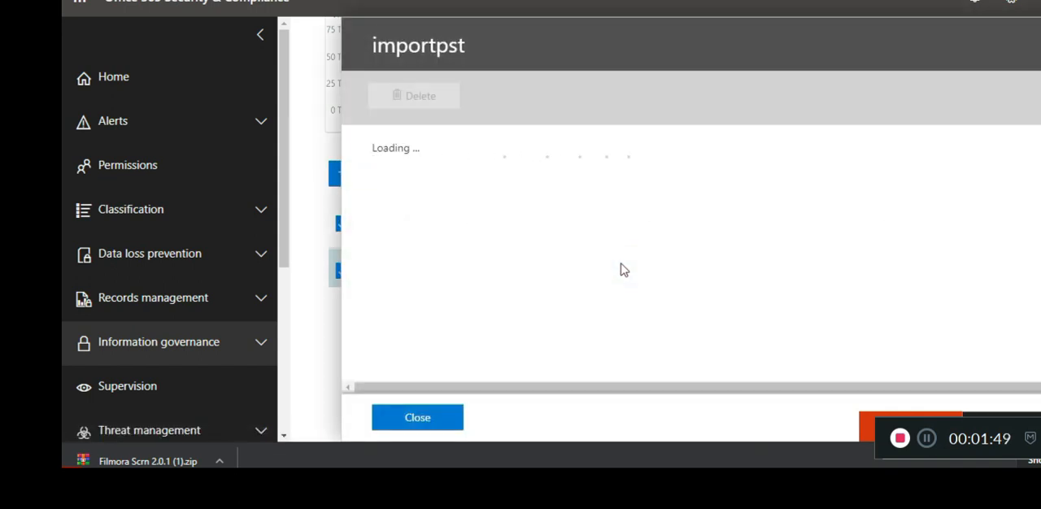
{"action": "scroll", "coordinate": [624, 271], "scroll_direction": "down", "scroll_amount": 1}
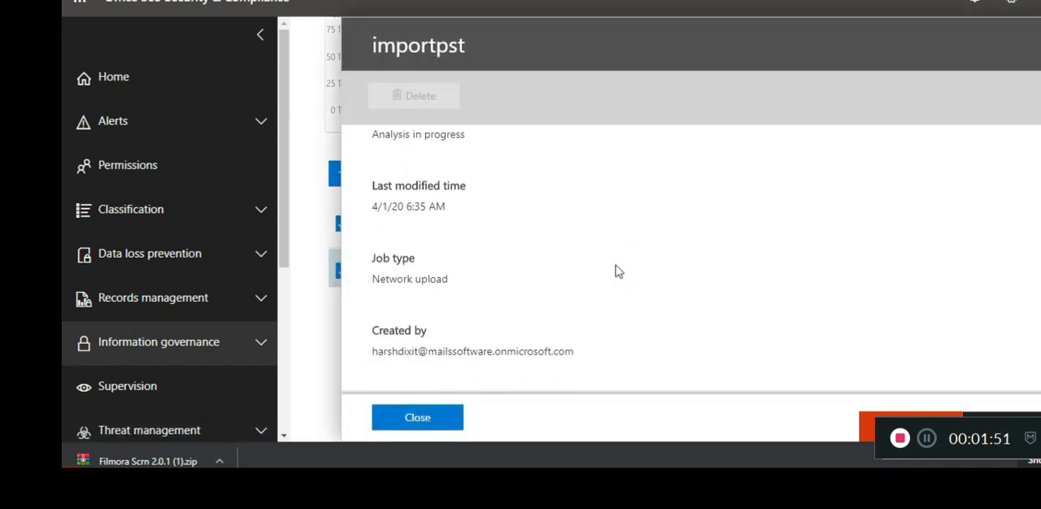
{"action": "scroll", "coordinate": [591, 328], "scroll_direction": "up", "scroll_amount": 1}
{"action": "scroll", "coordinate": [590, 328], "scroll_direction": "down", "scroll_amount": 1}
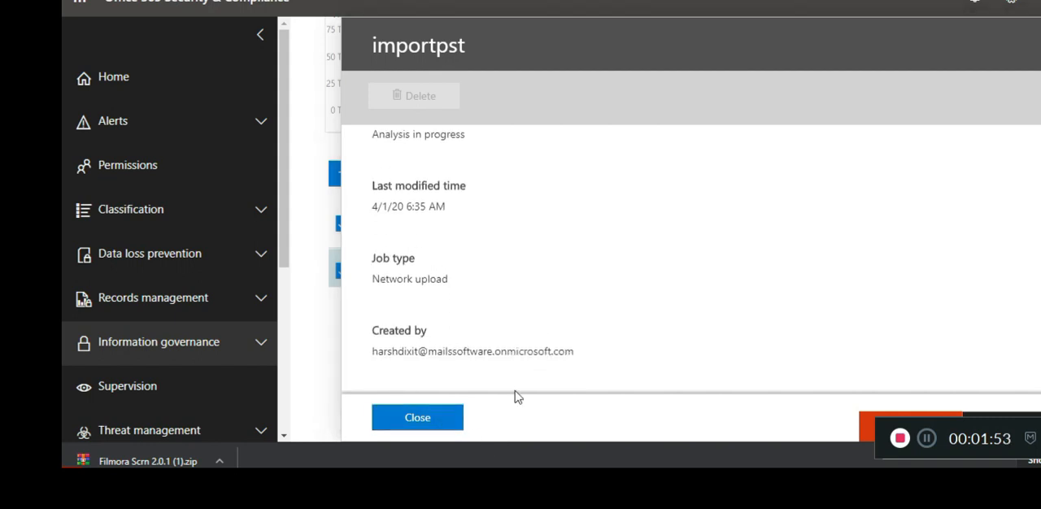
{"action": "left_click", "coordinate": [438, 415]}
{"action": "scroll", "coordinate": [749, 276], "scroll_direction": "down", "scroll_amount": 1}
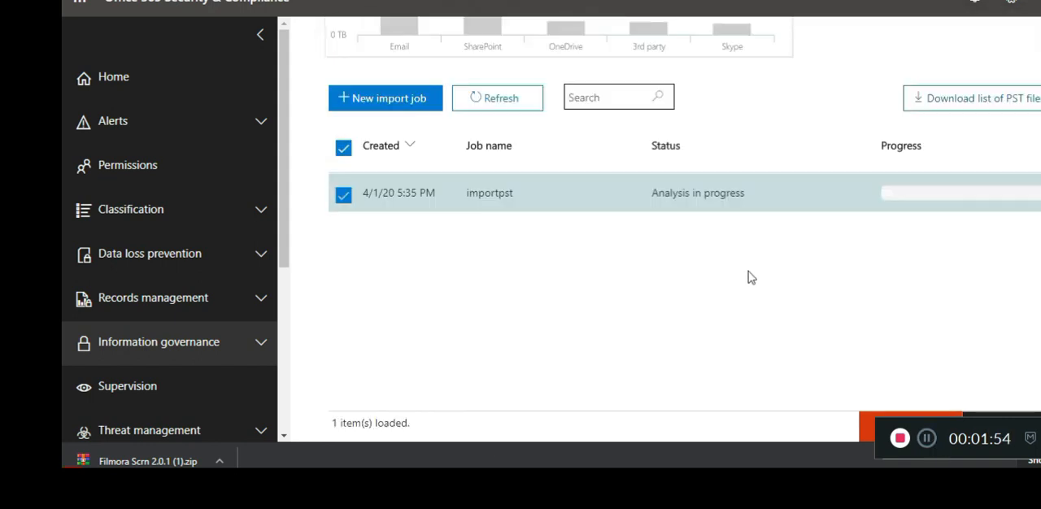
Step: Refresh the import job list and check the analysis status of the importpst job
{"action": "left_click_drag", "start_coordinate": [658, 194], "coordinate": [727, 193]}
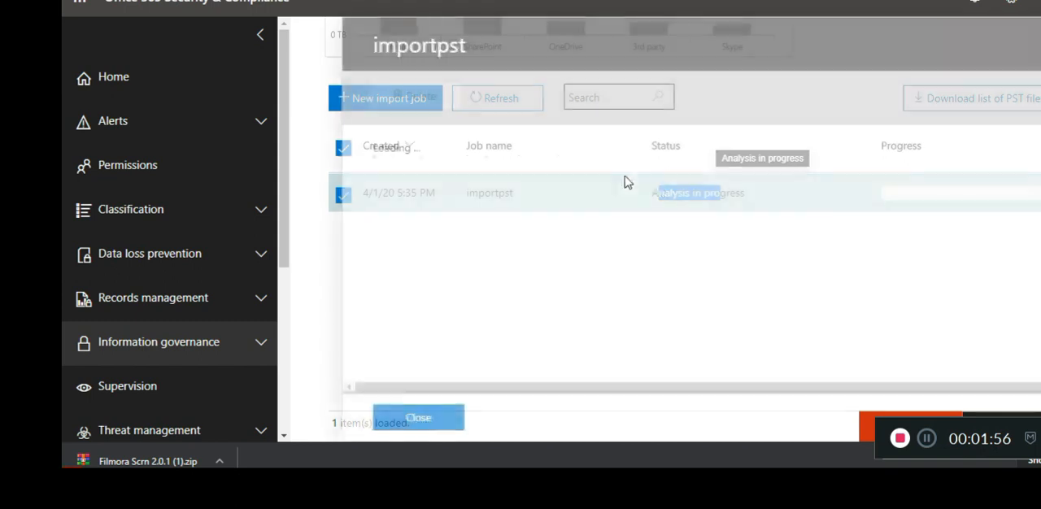
{"action": "key", "text": "Escape"}
{"action": "left_click", "coordinate": [527, 101]}
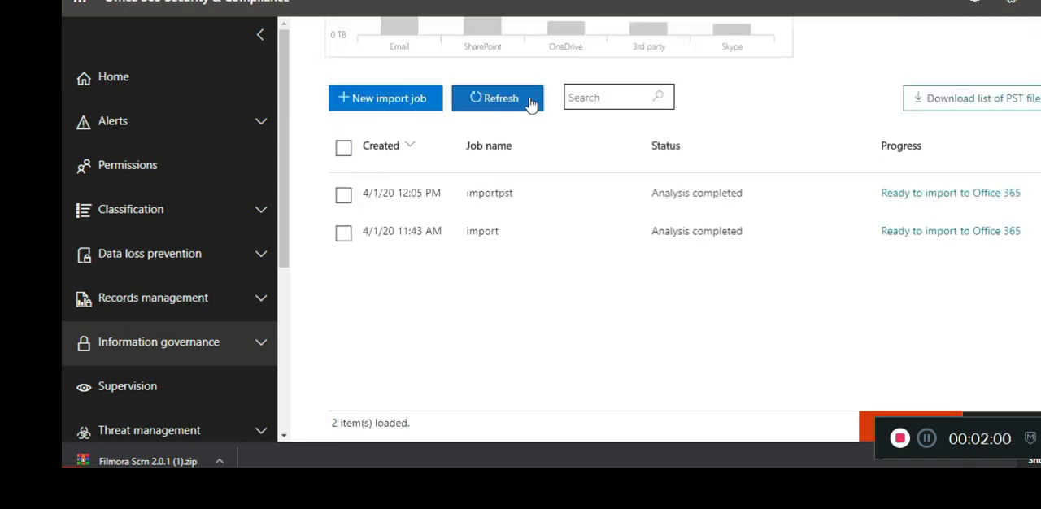
{"action": "left_click_drag", "start_coordinate": [664, 195], "coordinate": [742, 193]}
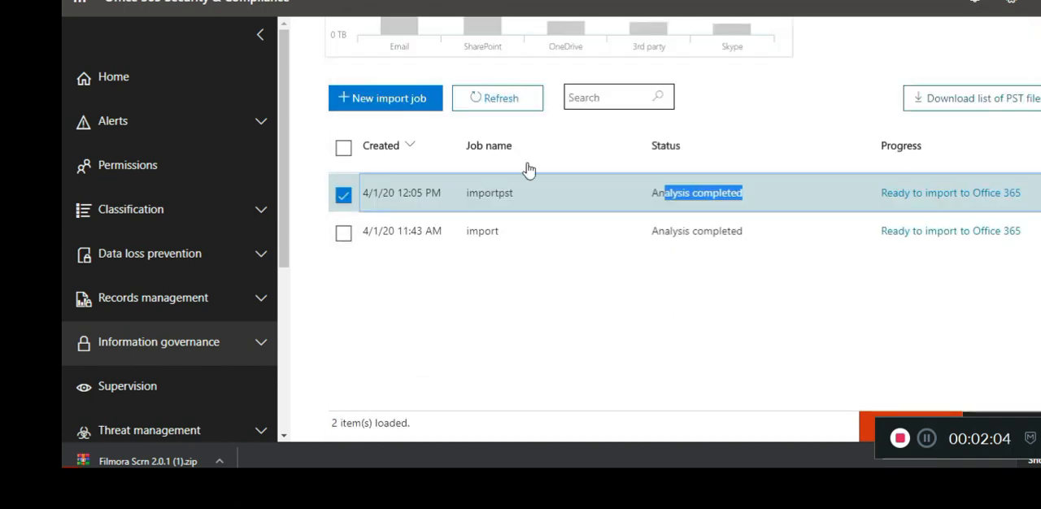
Step: Begin importing the importpst job to Office 365 and choose to import everything without filtering the data
{"action": "left_click", "coordinate": [499, 198]}
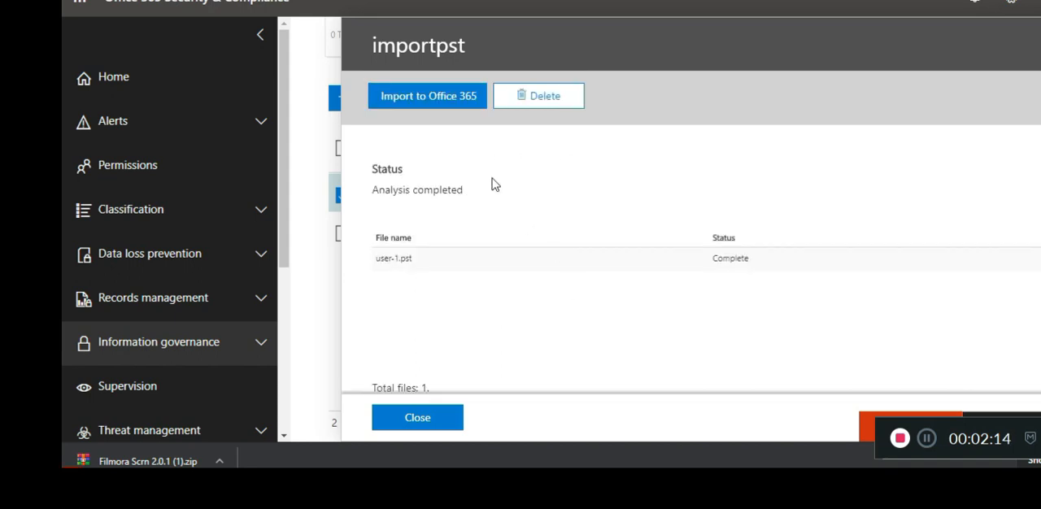
{"action": "left_click", "coordinate": [444, 108]}
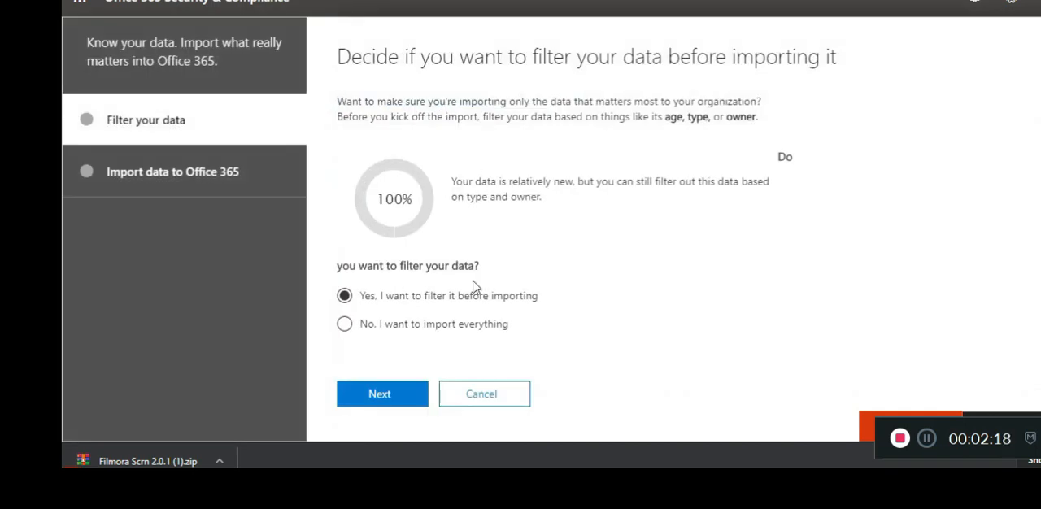
{"action": "left_click_drag", "start_coordinate": [401, 299], "coordinate": [520, 302]}
{"action": "left_click_drag", "start_coordinate": [415, 326], "coordinate": [500, 332]}
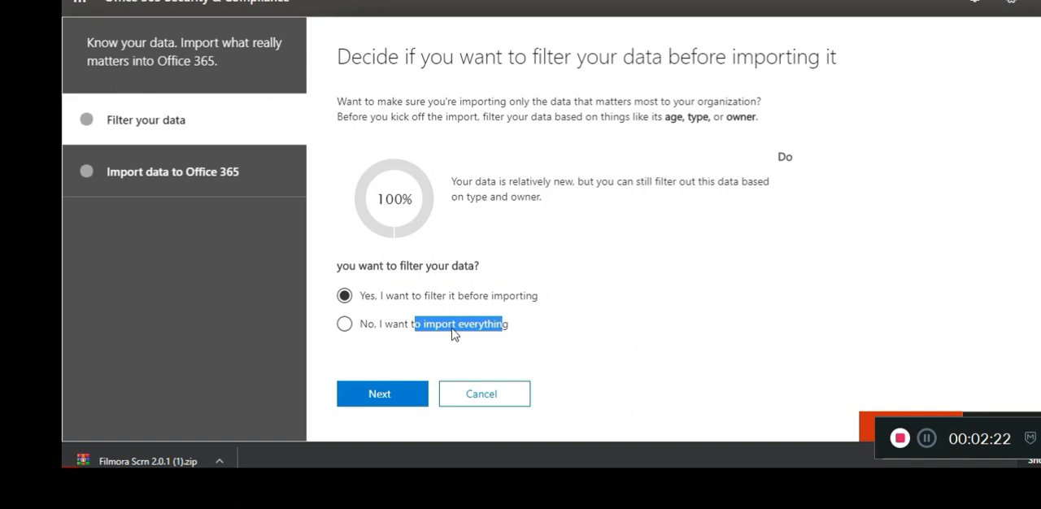
{"action": "left_click", "coordinate": [391, 329]}
{"action": "left_click", "coordinate": [350, 327]}
{"action": "left_click", "coordinate": [388, 398]}
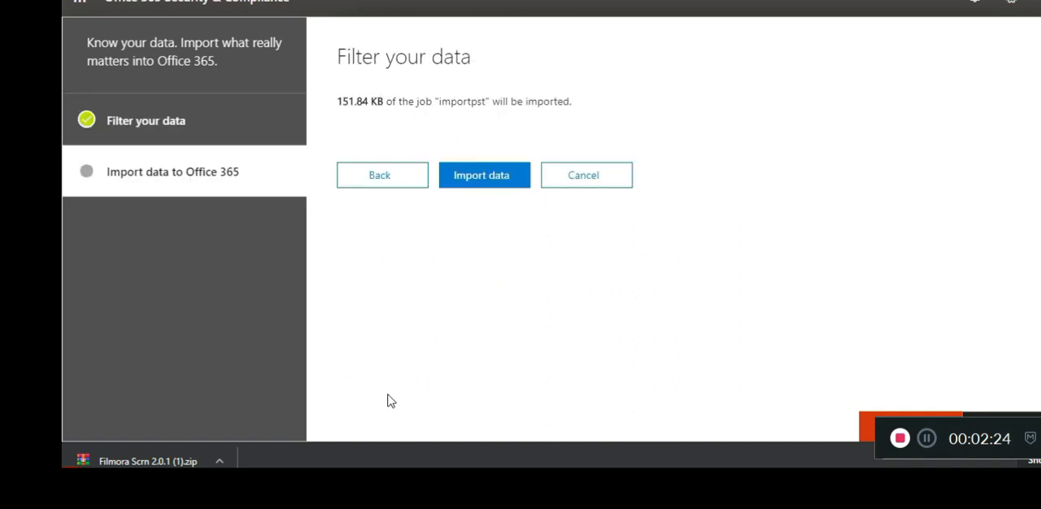
Step: Review the import summary of the importpst job and start the data import
{"action": "left_click_drag", "start_coordinate": [361, 98], "coordinate": [524, 102]}
{"action": "left_click_drag", "start_coordinate": [450, 101], "coordinate": [543, 101]}
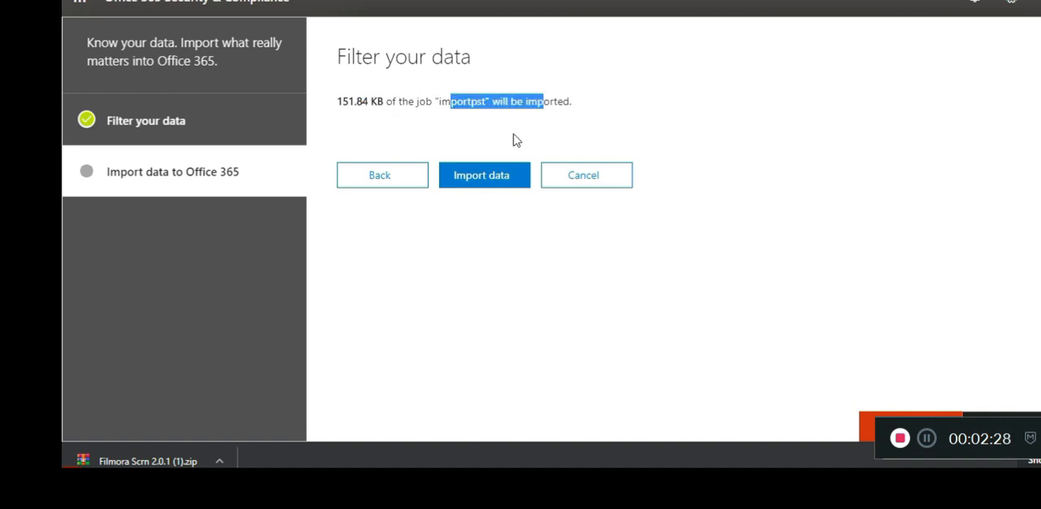
{"action": "left_click", "coordinate": [484, 185]}
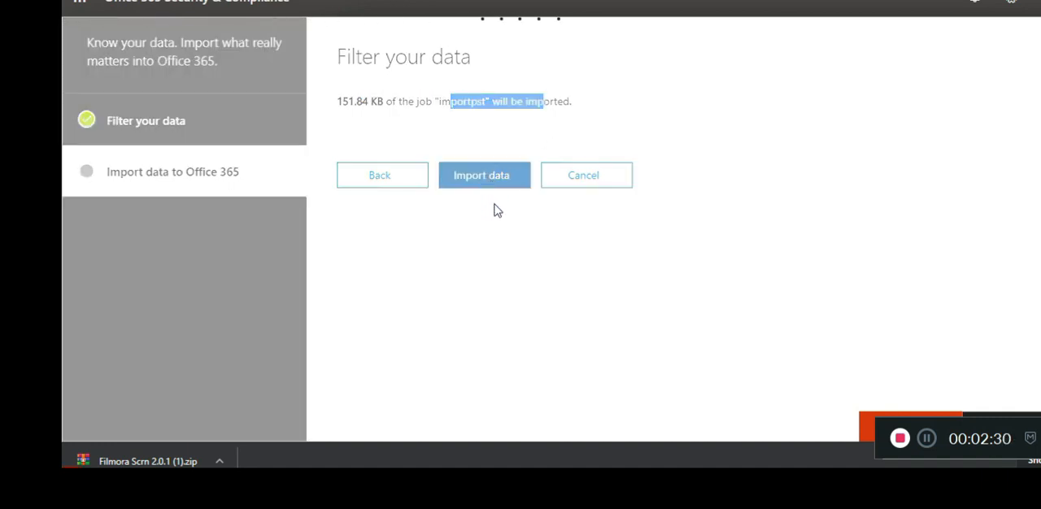